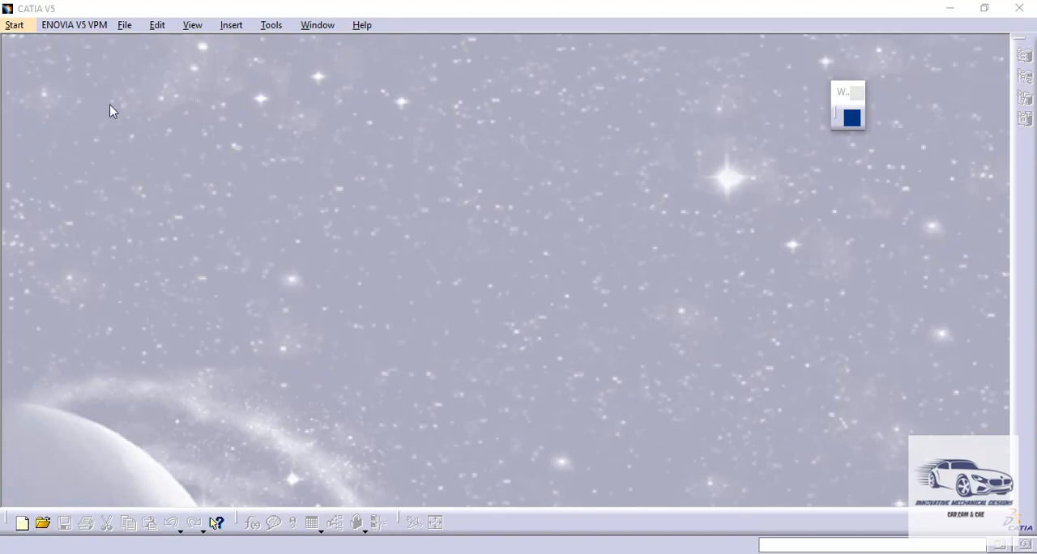
- Open the Piston.IGS file from the Video 16 folder
left_click(125, 26)
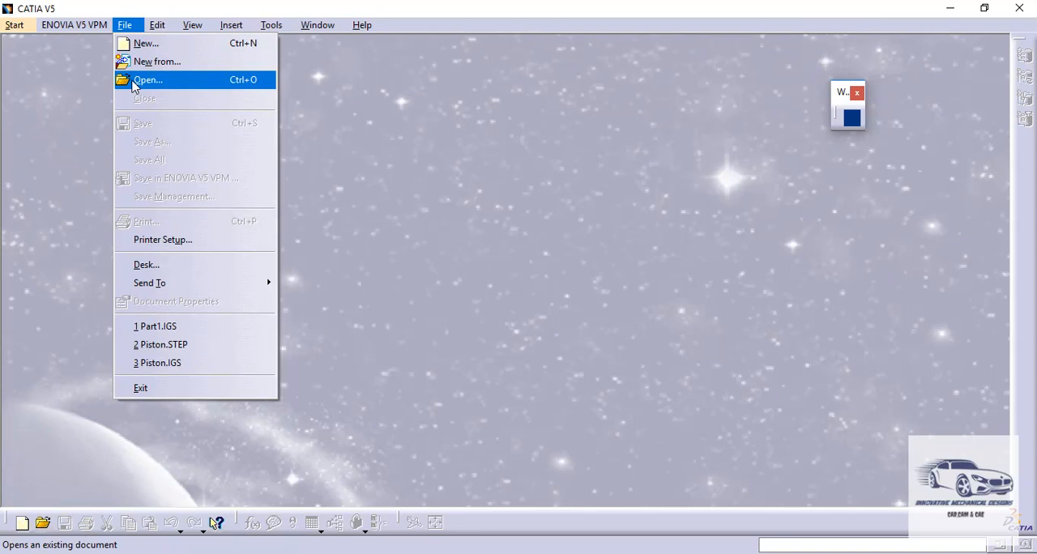
left_click(134, 80)
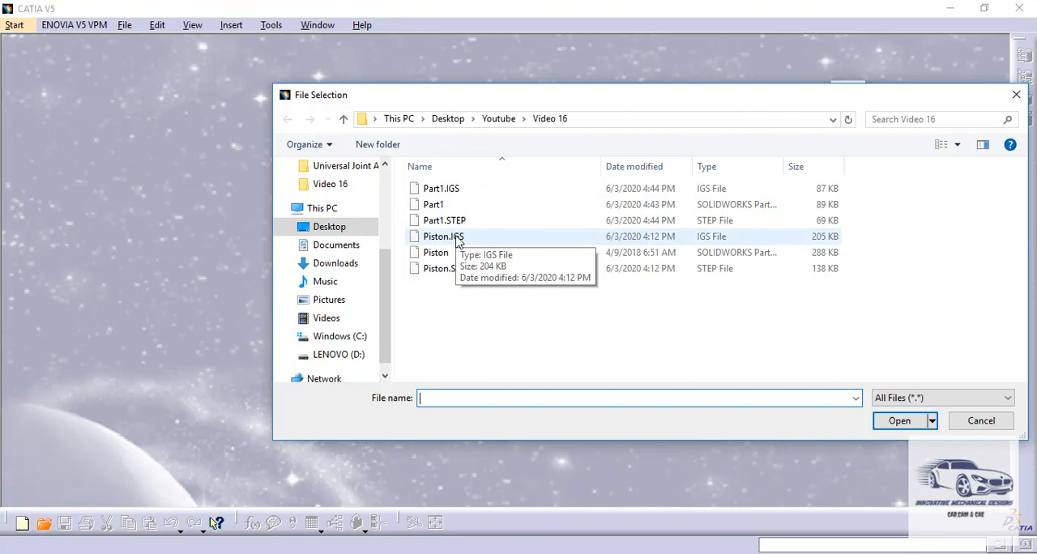
double_click(444, 237)
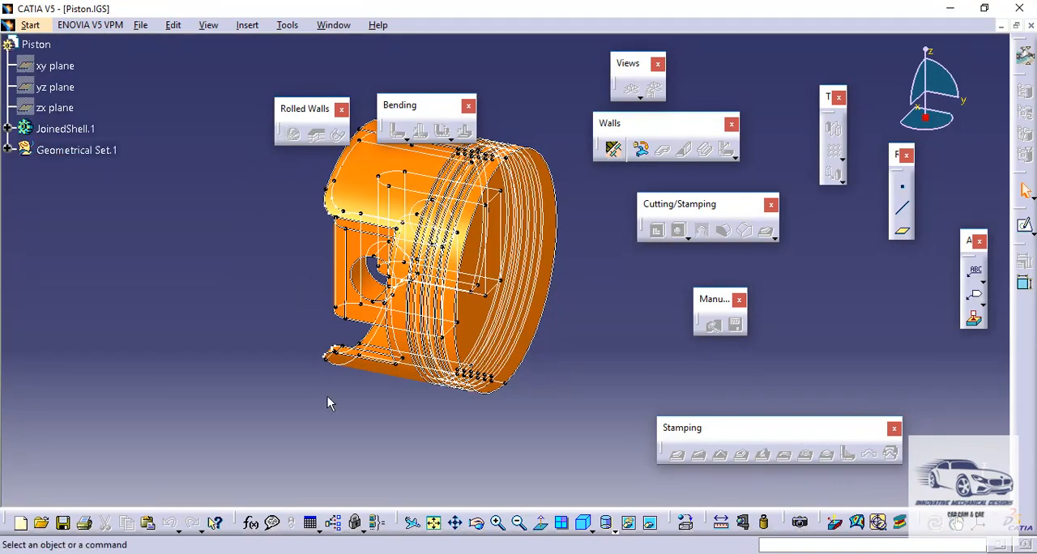
left_click(582, 525)
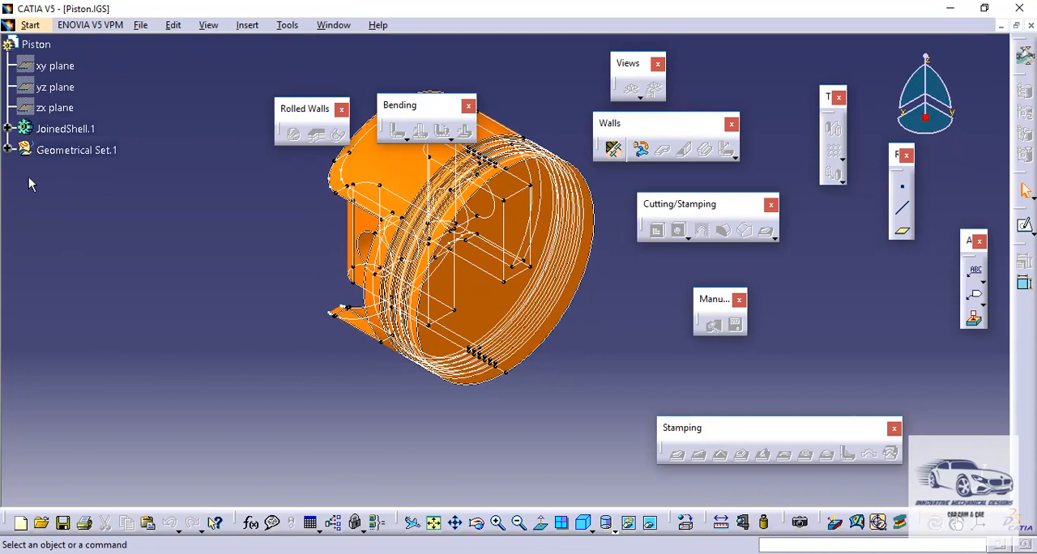
- Hide all imported wireframe elements in Geometrical Set.1, from Curve.1 through Line.62, and collapse the set
left_click(9, 131)
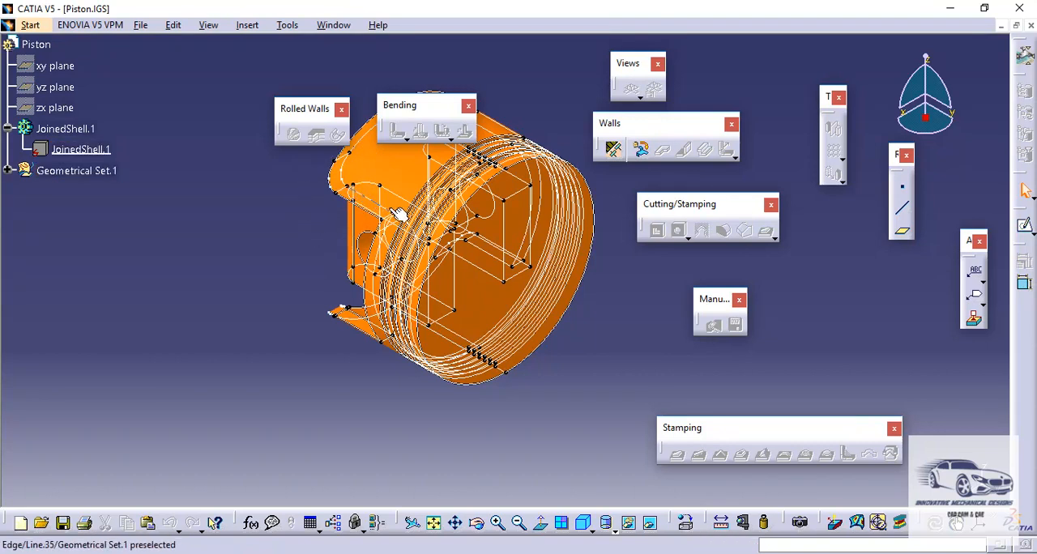
left_click(9, 171)
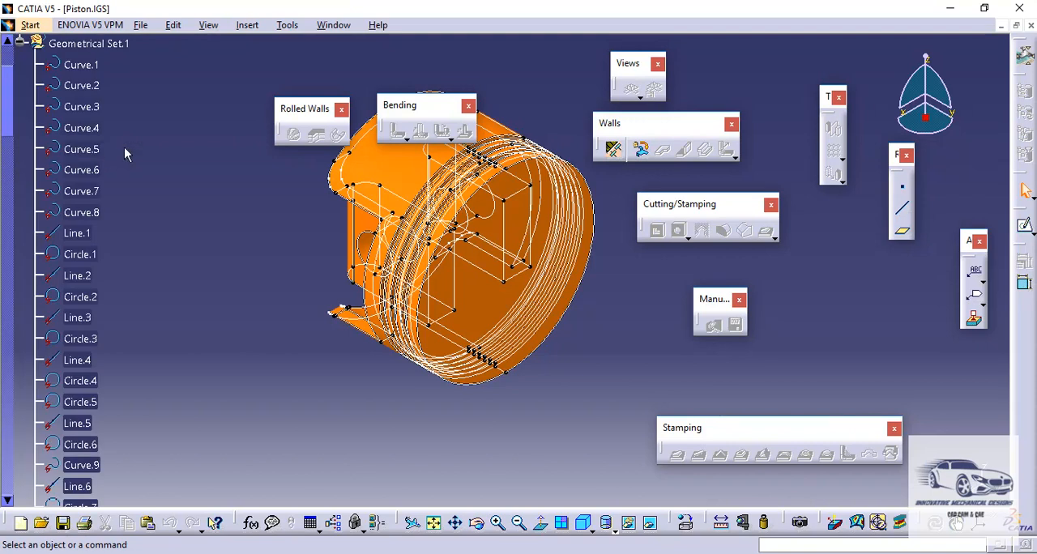
left_click(92, 68)
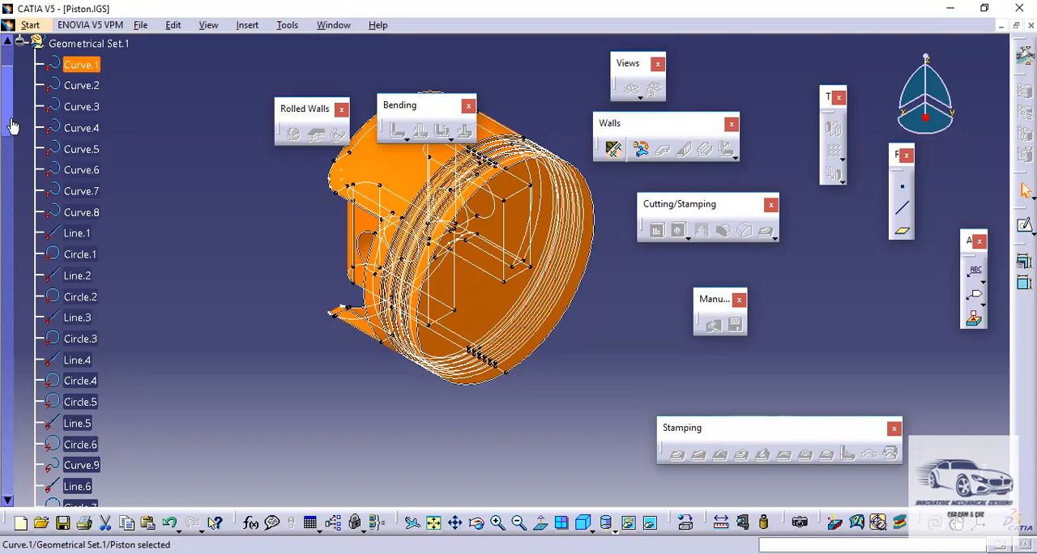
left_click_drag(9, 123, 6, 496)
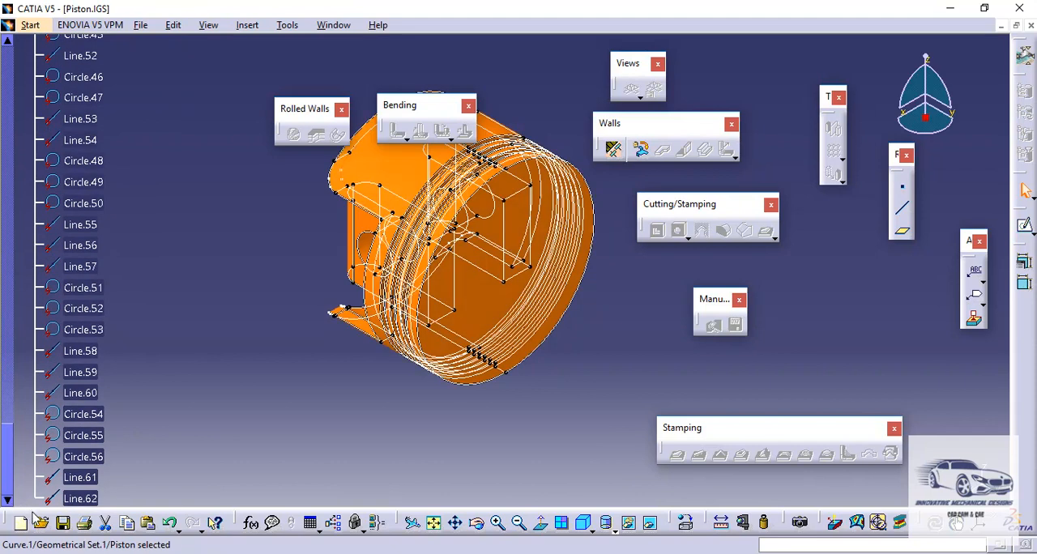
left_click(81, 499, "shift")
right_click(87, 501)
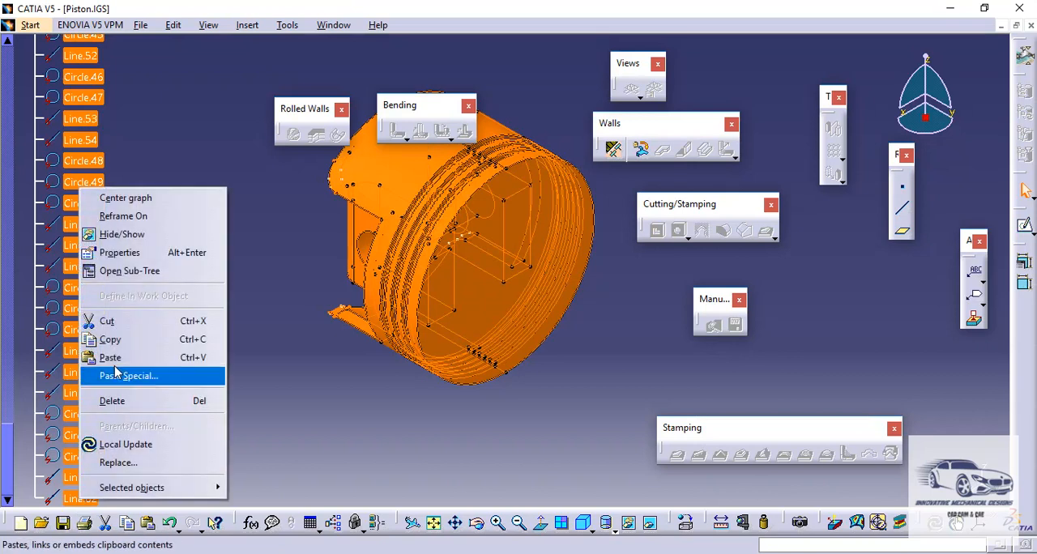
left_click(150, 241)
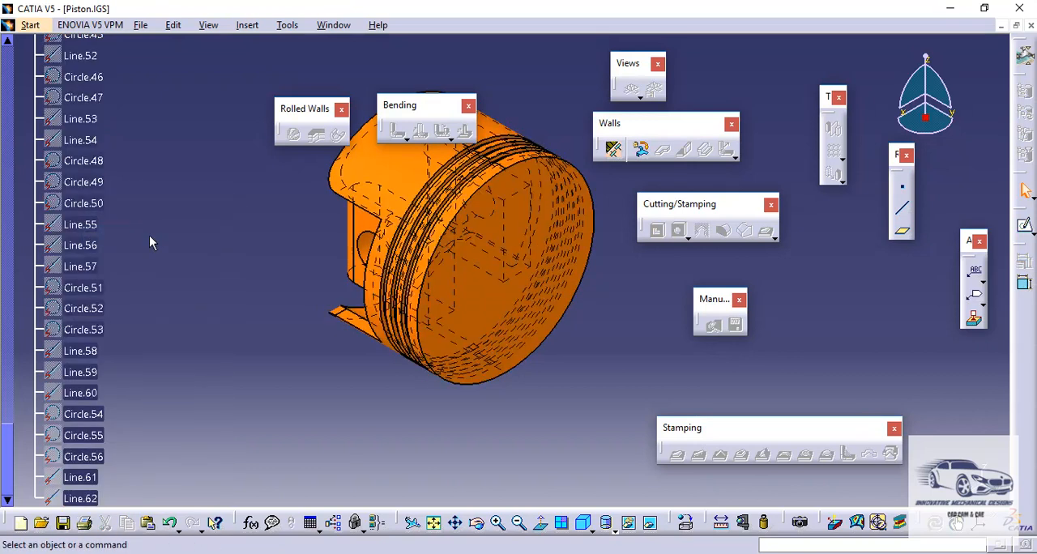
left_click_drag(10, 452, 20, 77)
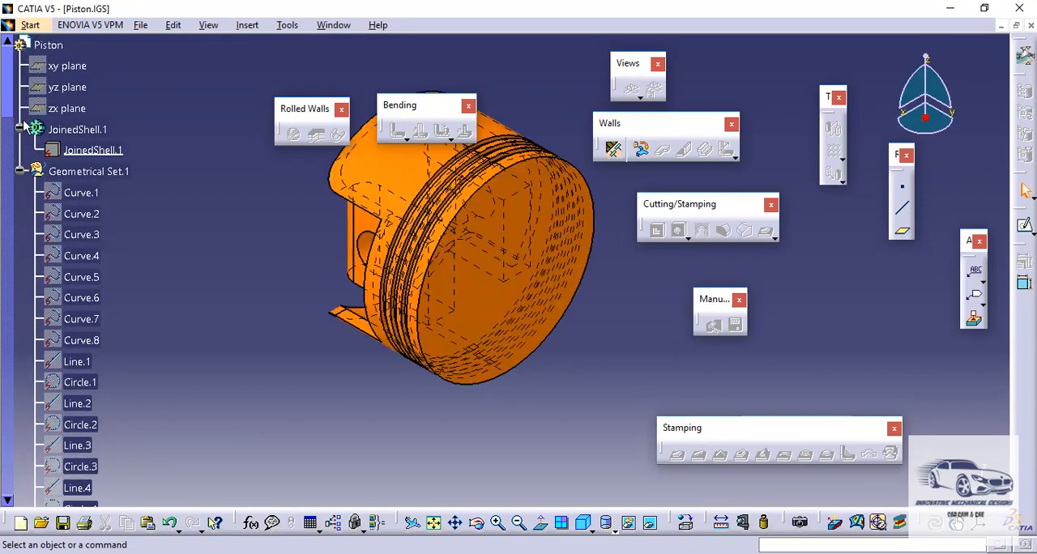
left_click(19, 171)
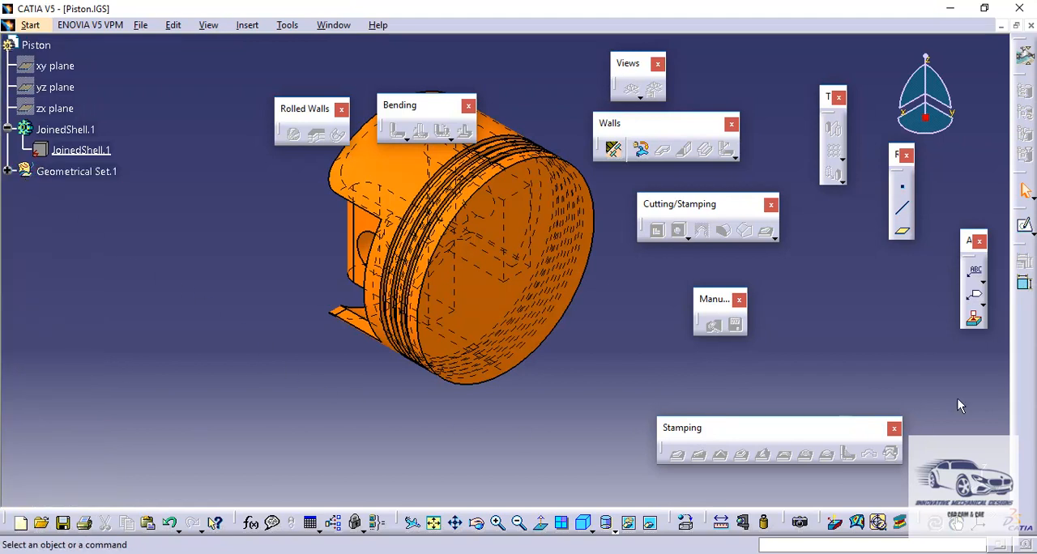
- Switch the piston document to the Part Design workbench
left_click(43, 26)
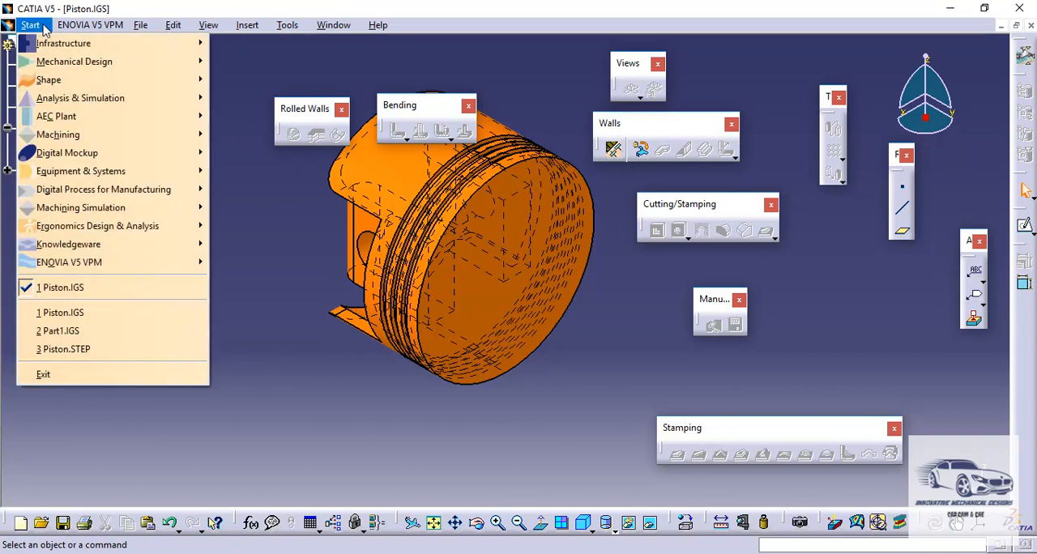
mouse_move(53, 68)
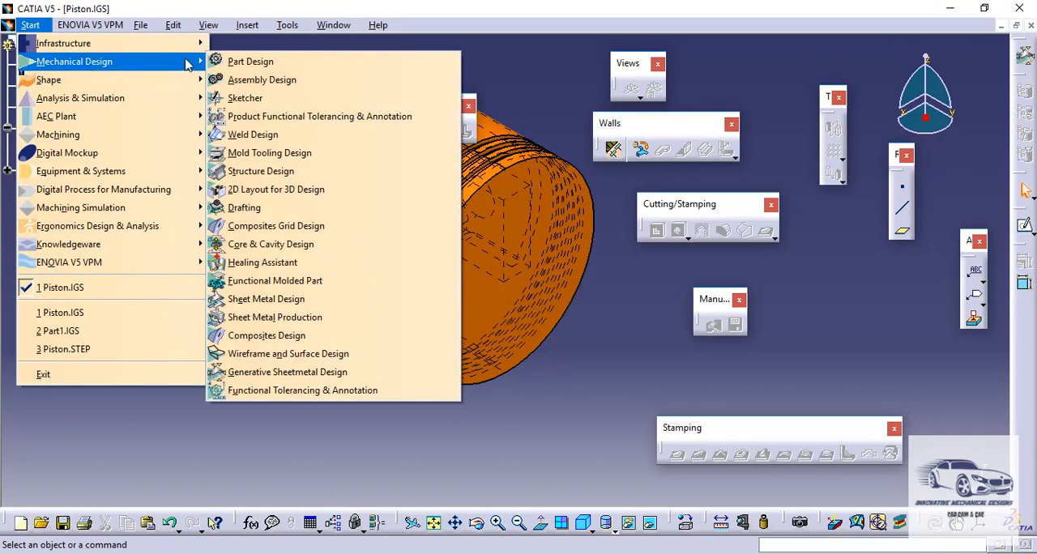
left_click(241, 63)
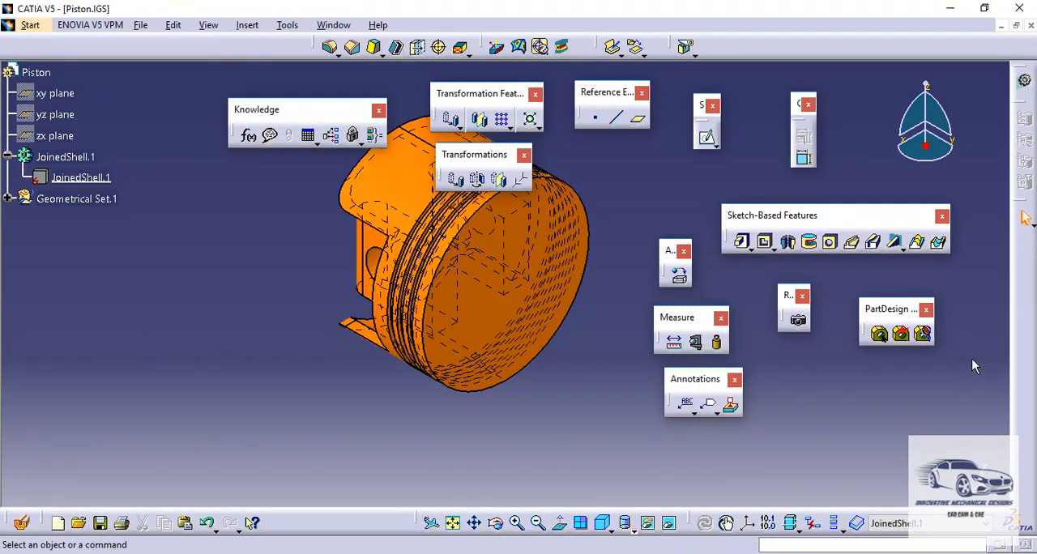
- Start a Part Analysis and choose the piston's JoinedShell.1 as the body to analyze
left_click(924, 335)
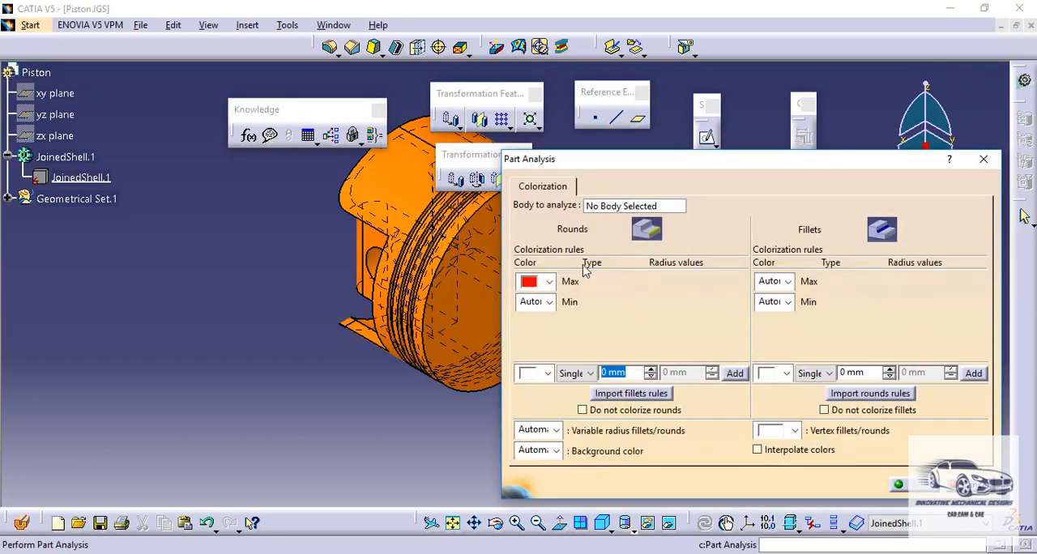
left_click(604, 206)
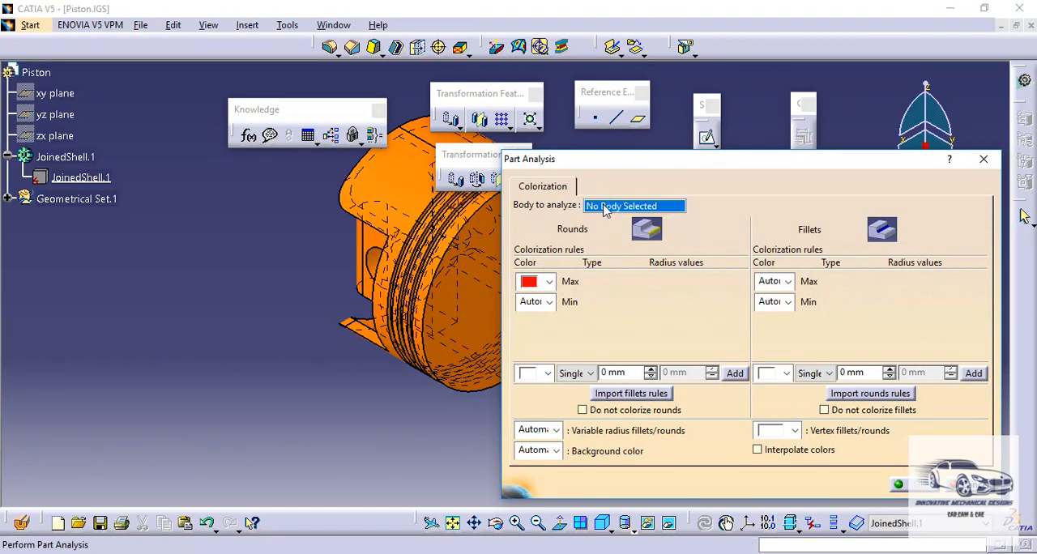
left_click(480, 243)
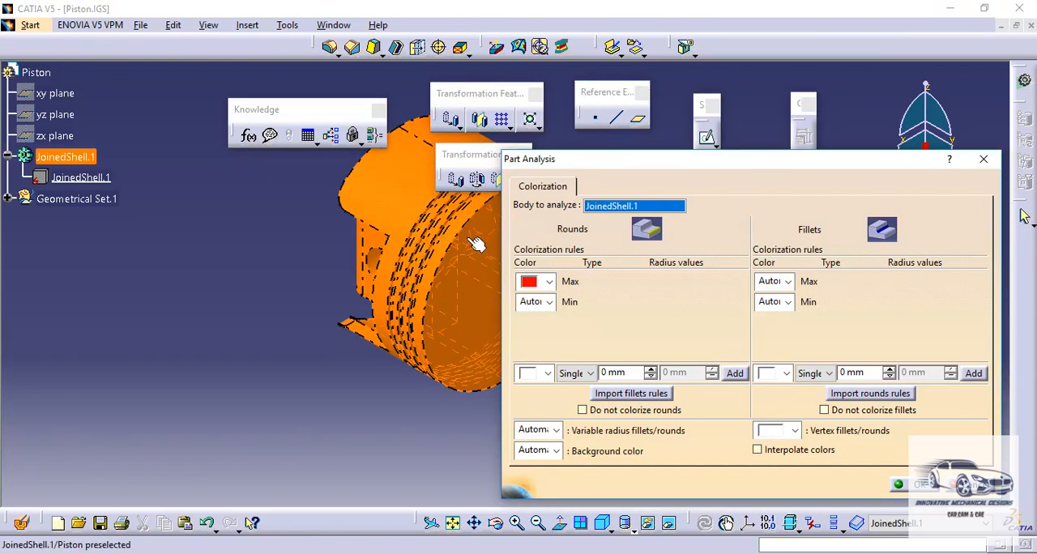
middle_click_drag(409, 245, 297, 293)
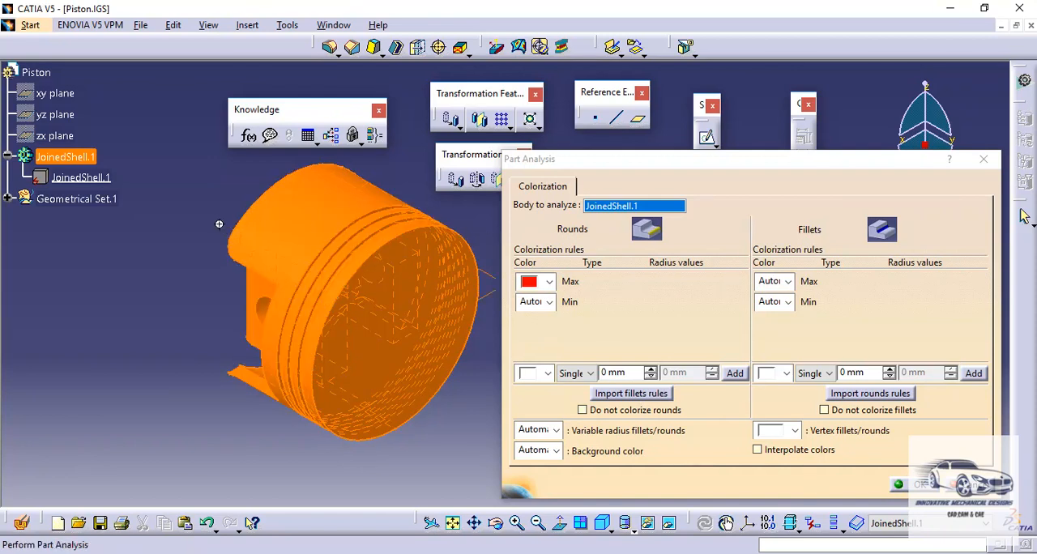
middle_click_drag(234, 232, 427, 256)
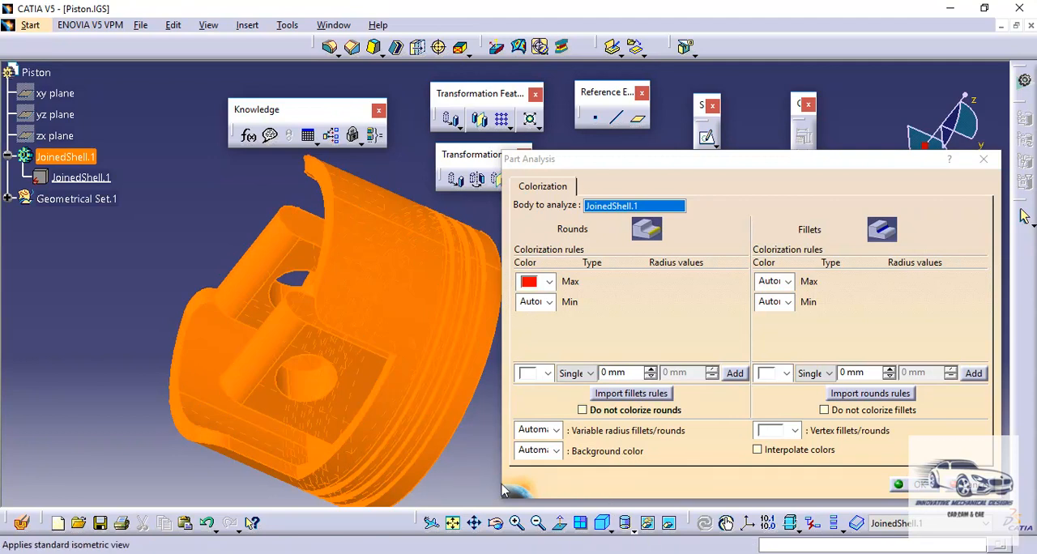
left_click(604, 527)
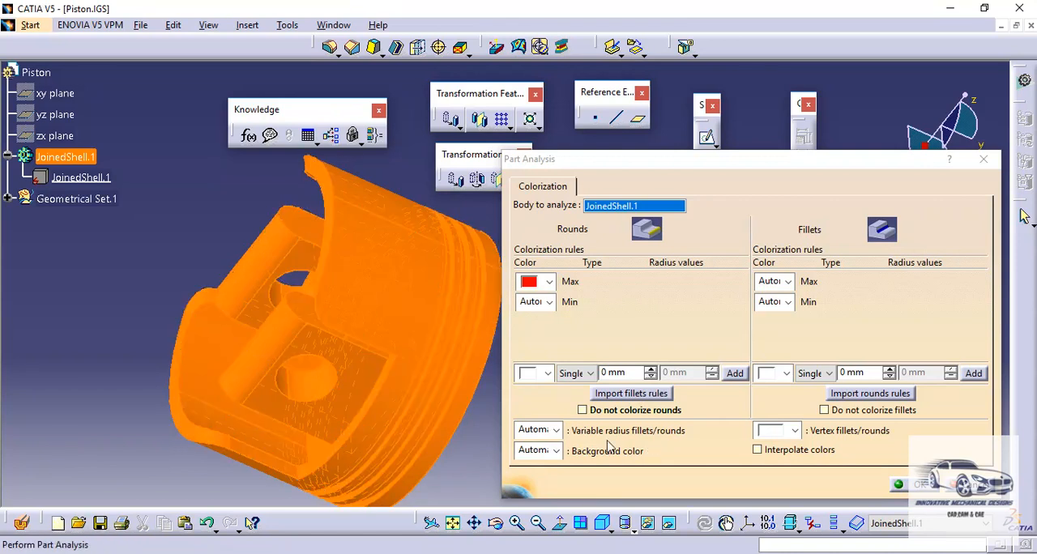
left_click(604, 525)
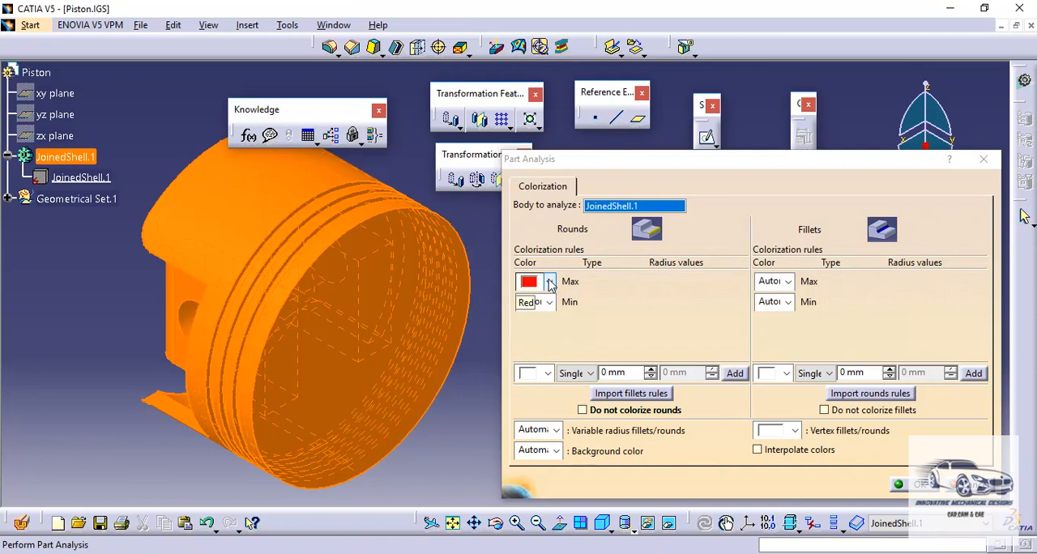
- Run the Part Analysis with red for maximum-radius rounds and Automatic for minimum-radius rounds, and inspect the colorized piston
left_click(550, 281)
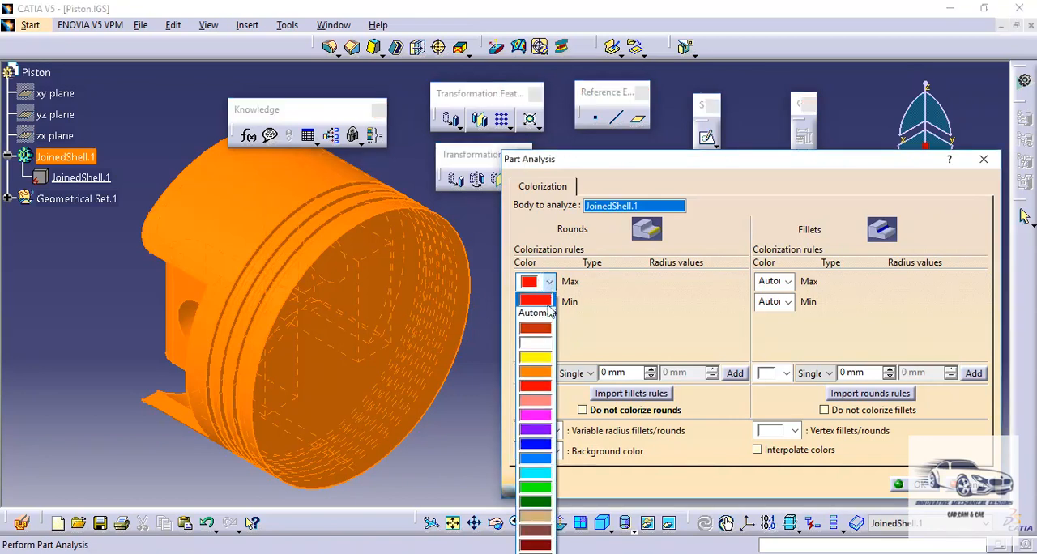
left_click(541, 389)
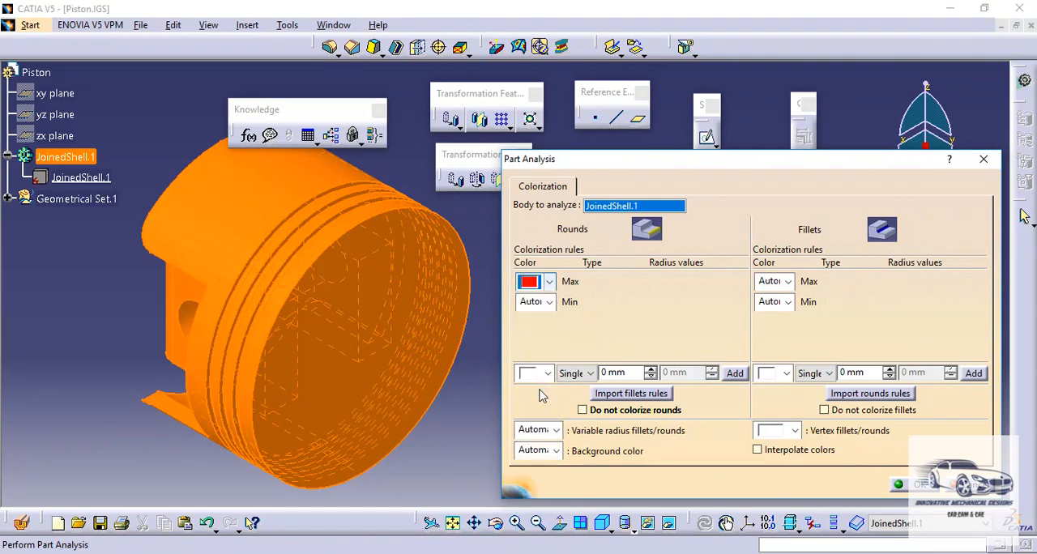
left_click(550, 302)
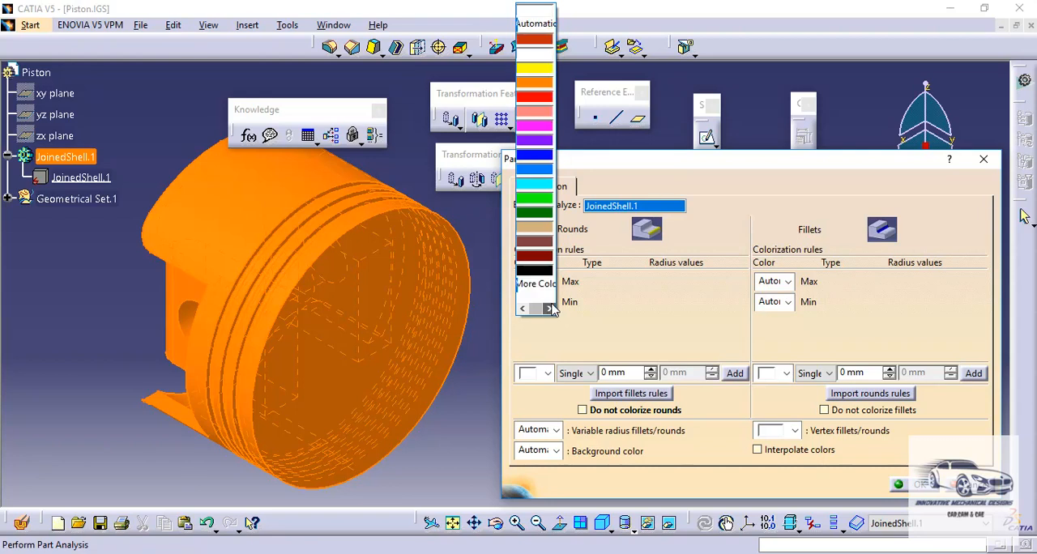
left_click(606, 304)
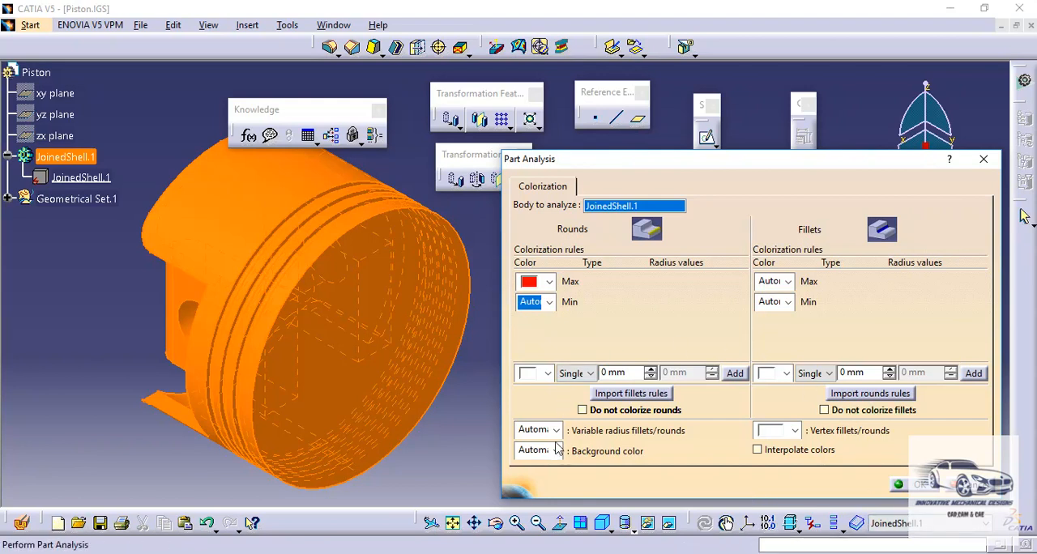
left_click(918, 485)
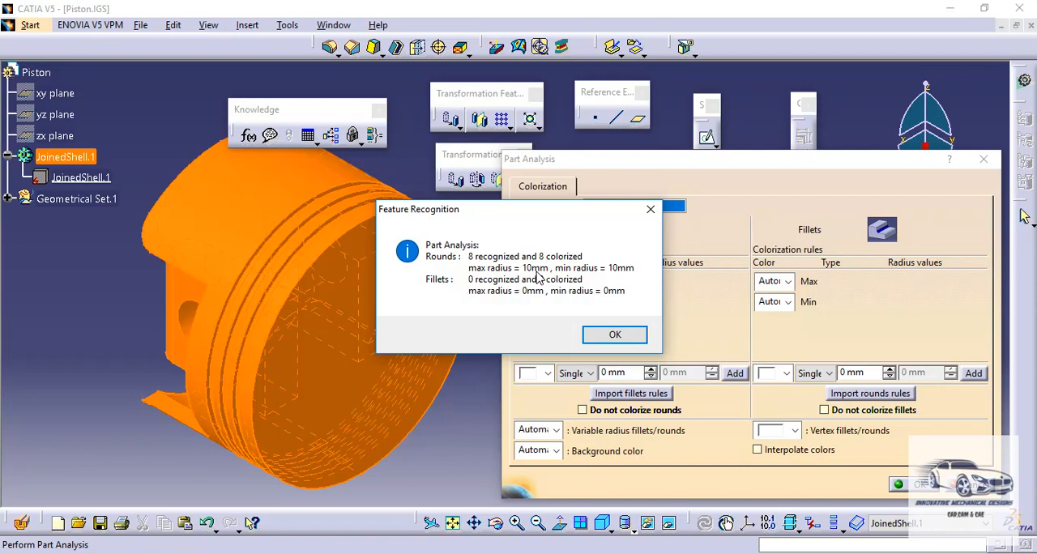
left_click(615, 335)
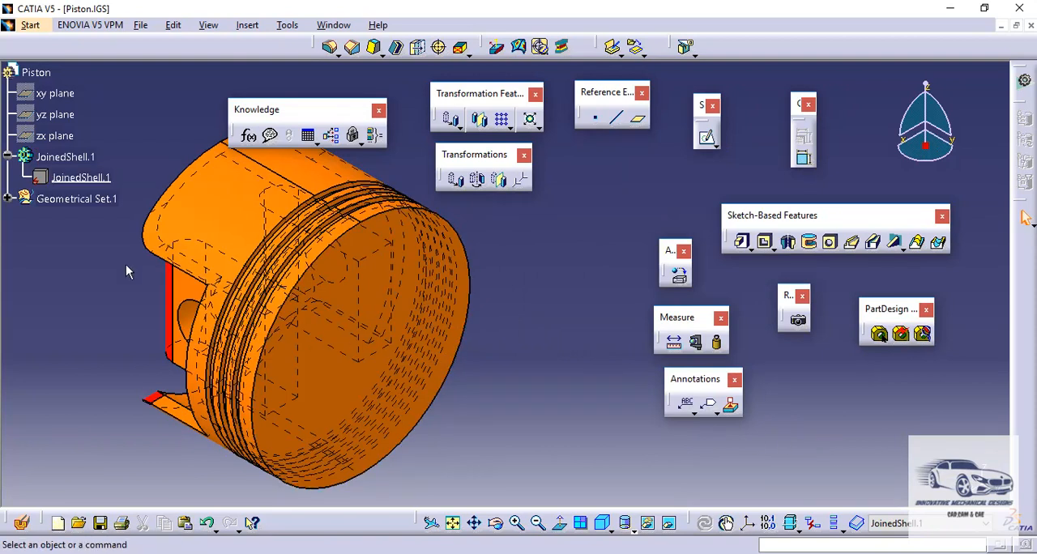
middle_click_drag(132, 268, 537, 282)
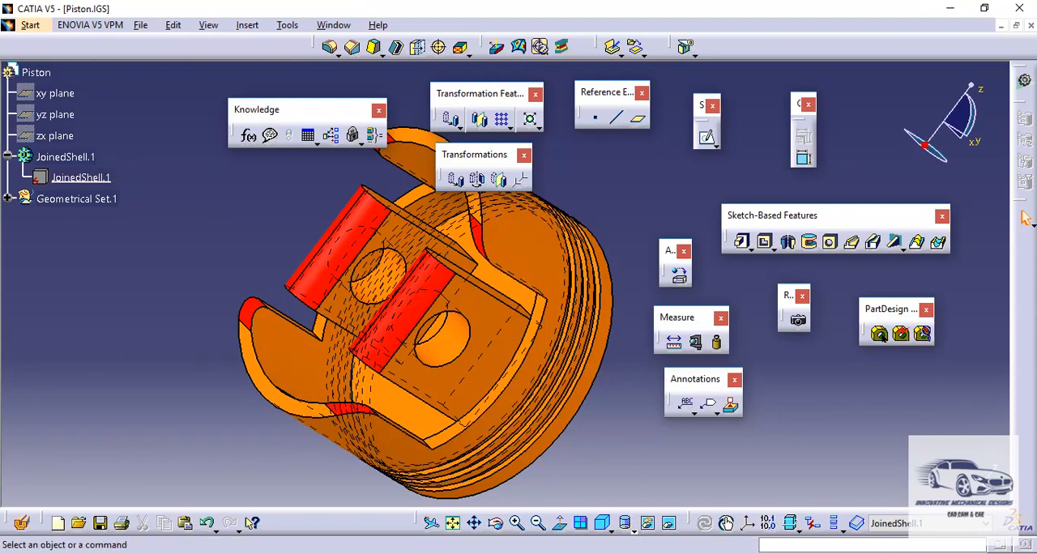
- Switch to the original Piston part in SOLIDWORKS and examine the Fillet2 feature's radius and locations on the skirt
left_click(581, 553)
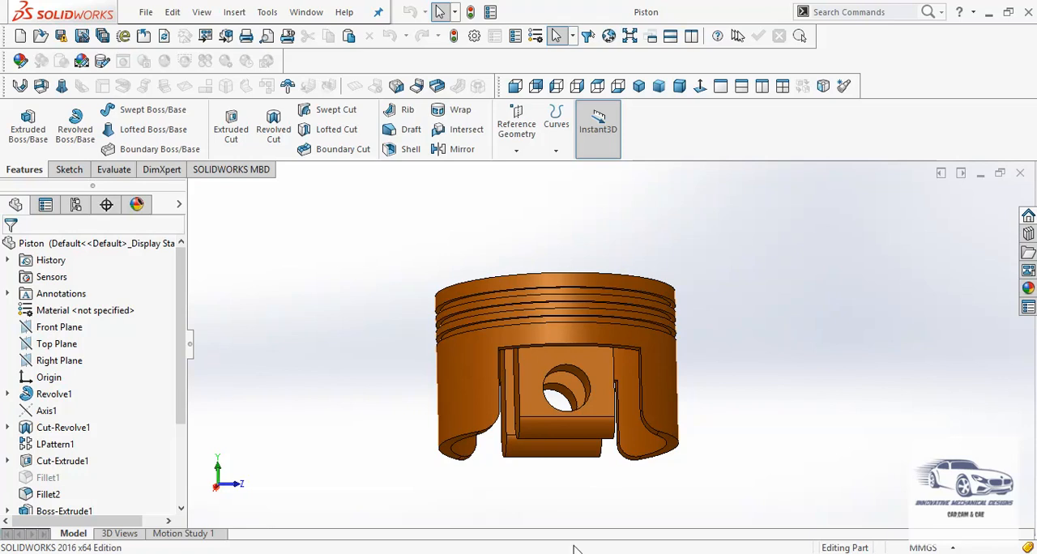
middle_click_drag(576, 357, 472, 493)
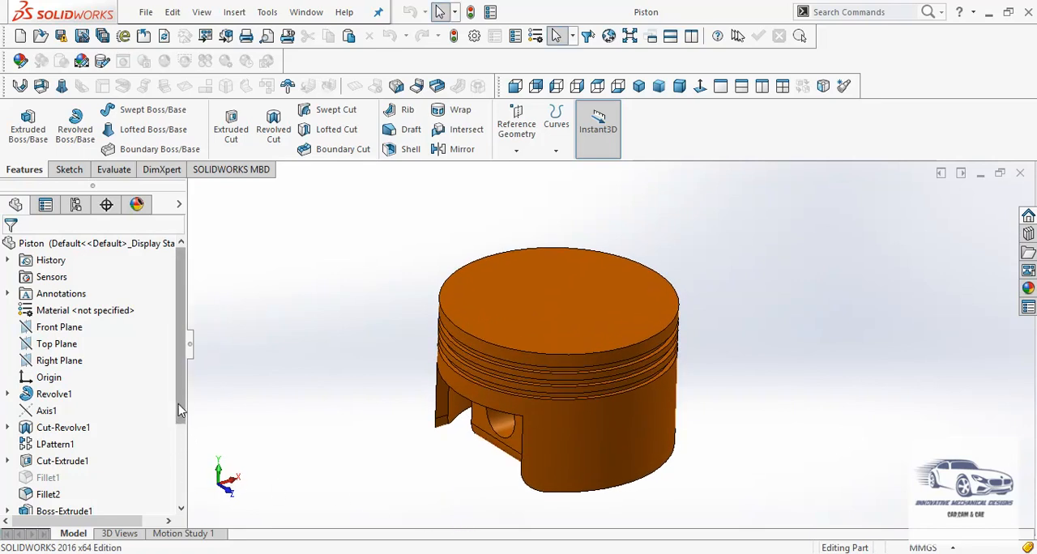
left_click_drag(180, 411, 182, 476)
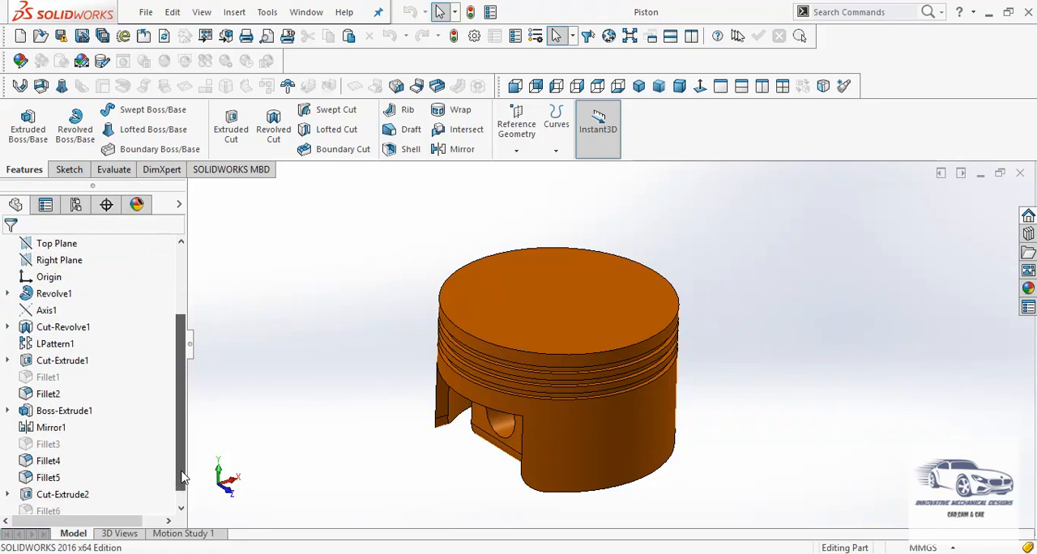
left_click(51, 395)
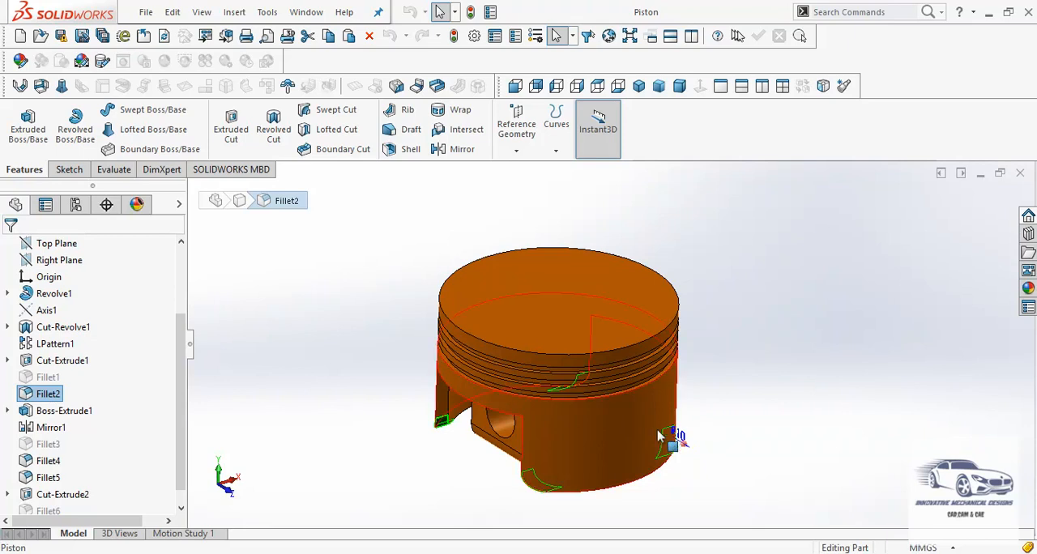
scroll(702, 457, "down", 5)
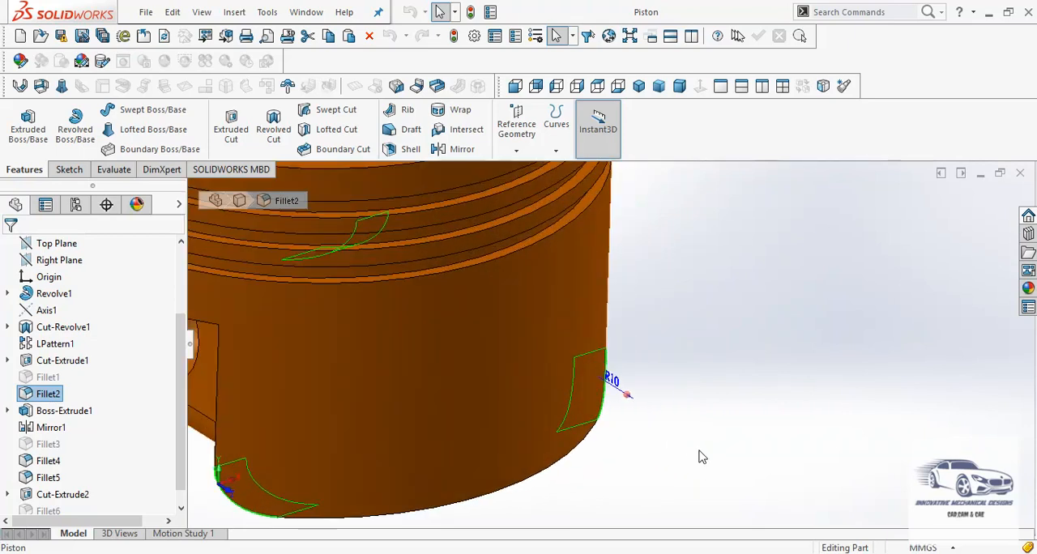
scroll(702, 457, "up", 6)
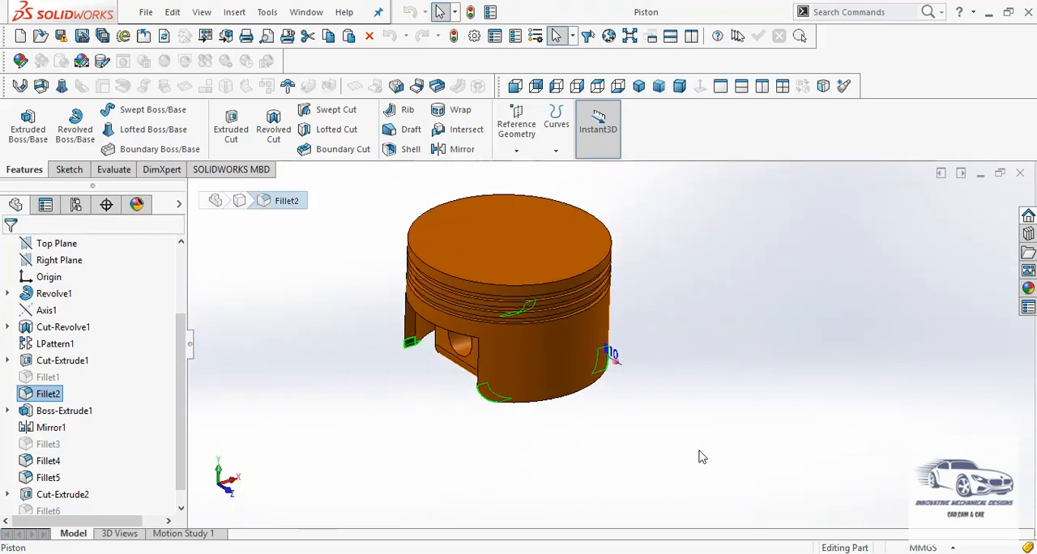
- Switch back to the Piston.IGS document in CATIA and show the piston in an isometric view
left_click(702, 457)
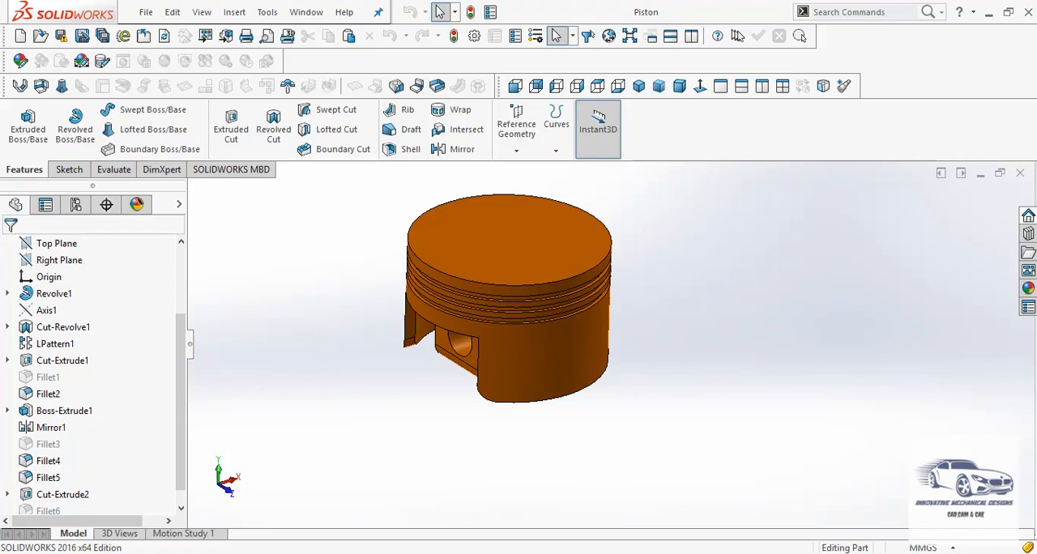
mouse_move(615, 553)
left_click(615, 506)
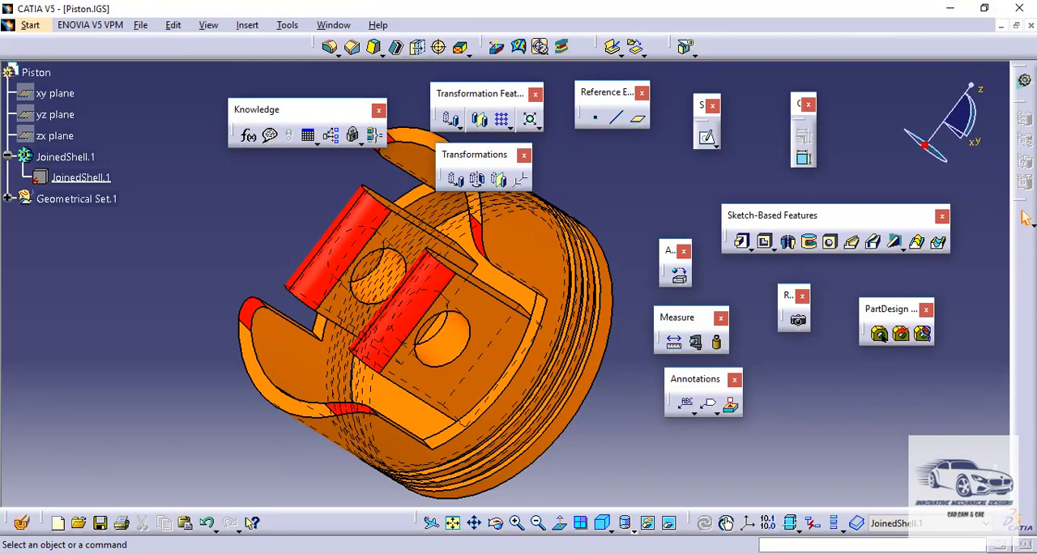
left_click(603, 525)
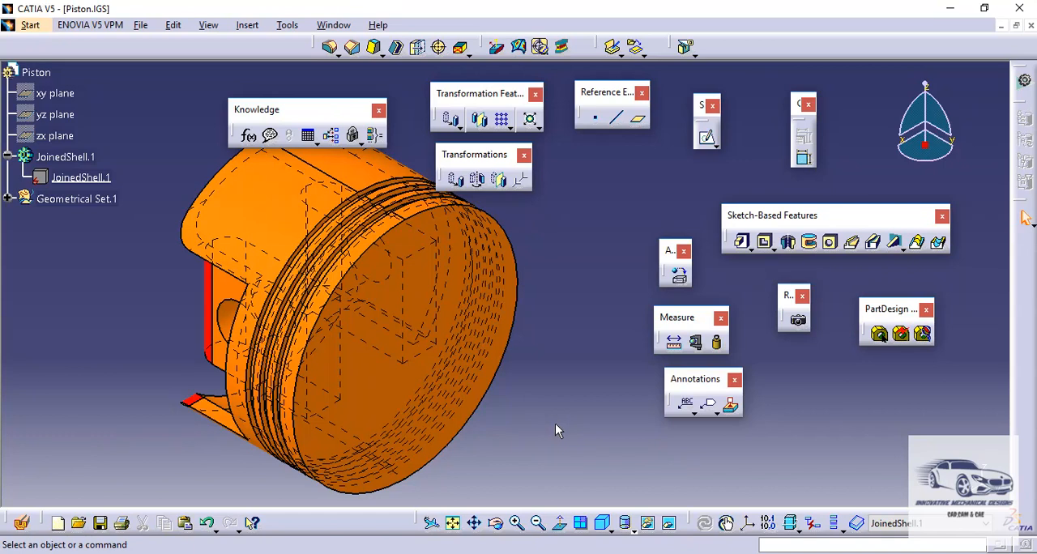
left_click(903, 335)
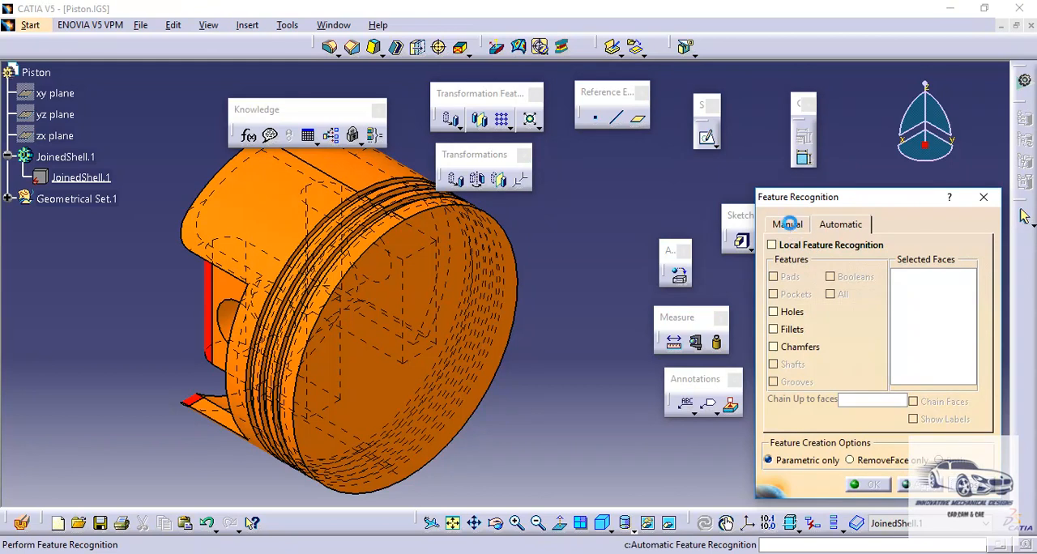
left_click(790, 227)
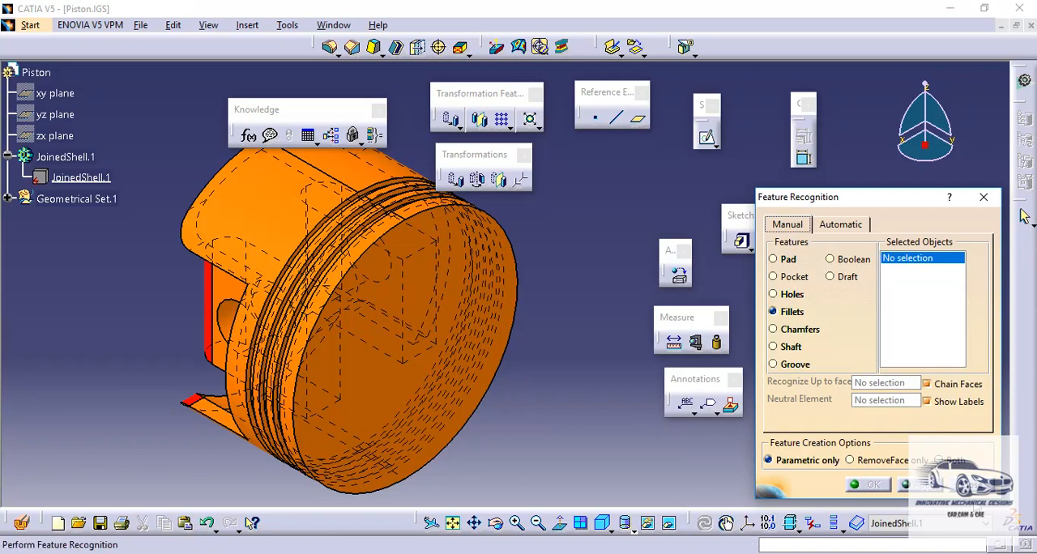
left_click(974, 489)
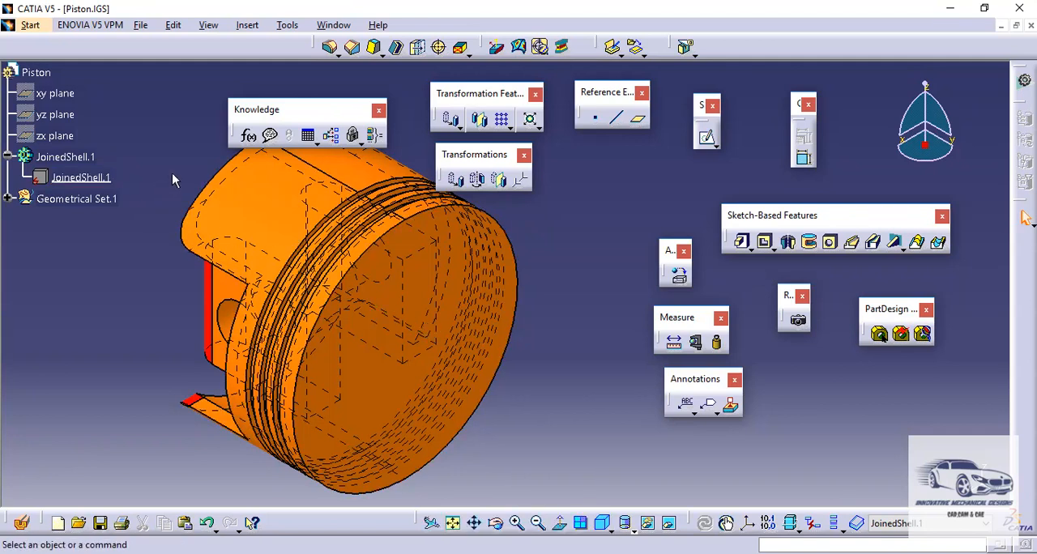
- Define the JoinedShell.1 solid inside the body as the in-work object
left_click(81, 178)
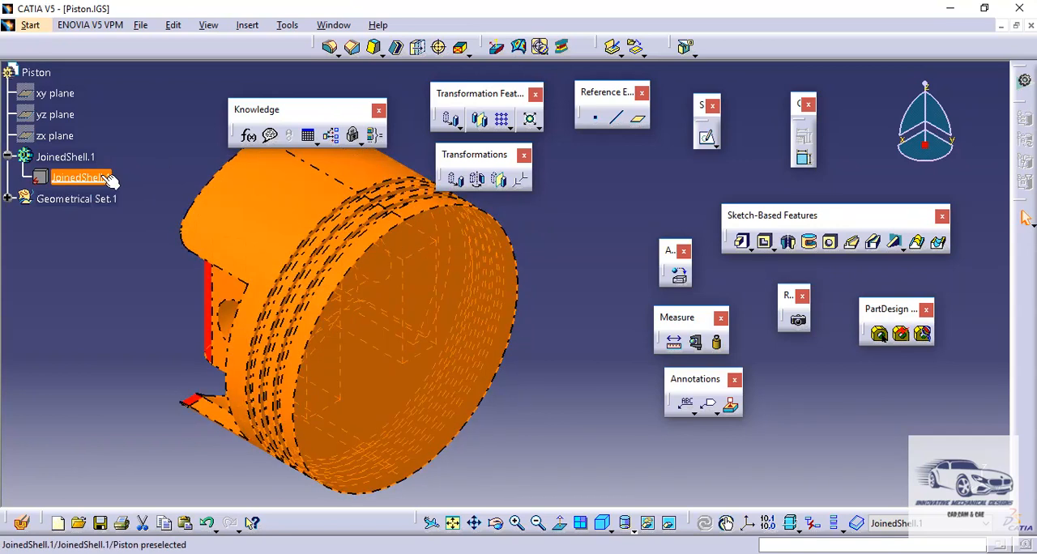
right_click(105, 180)
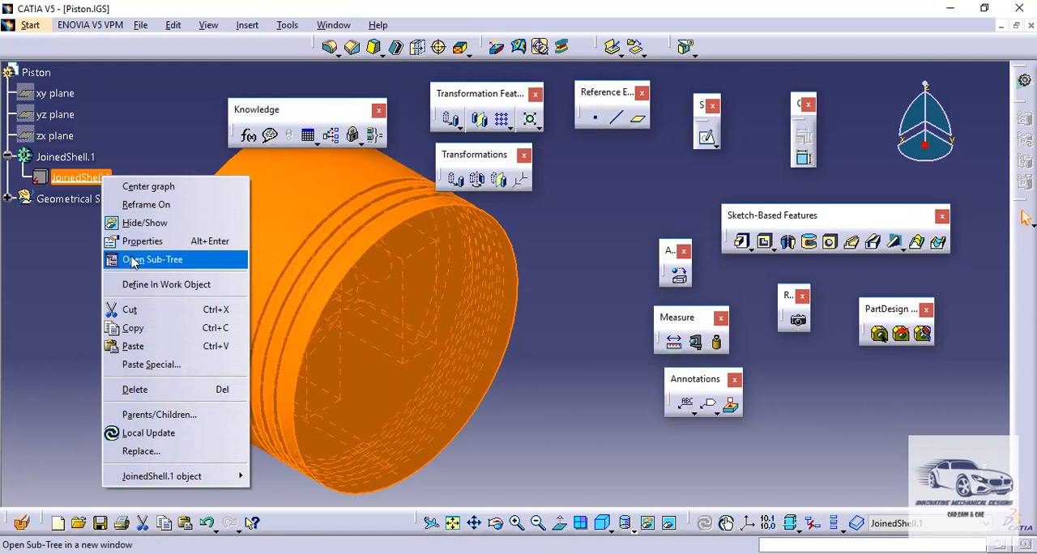
left_click(139, 285)
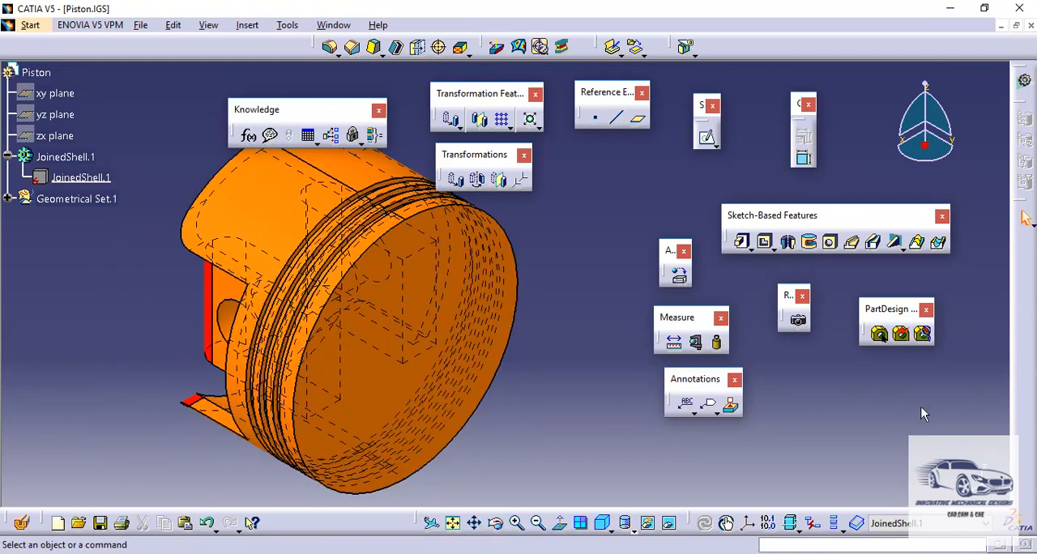
- Start Automatic Feature Recognition with Local Feature Recognition enabled and all feature types included
left_click(902, 335)
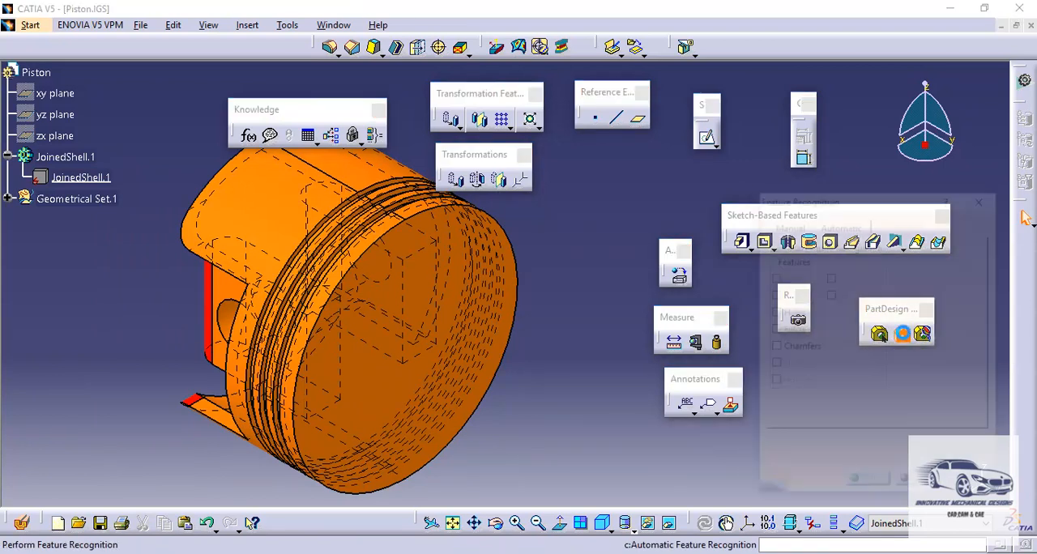
left_click(829, 232)
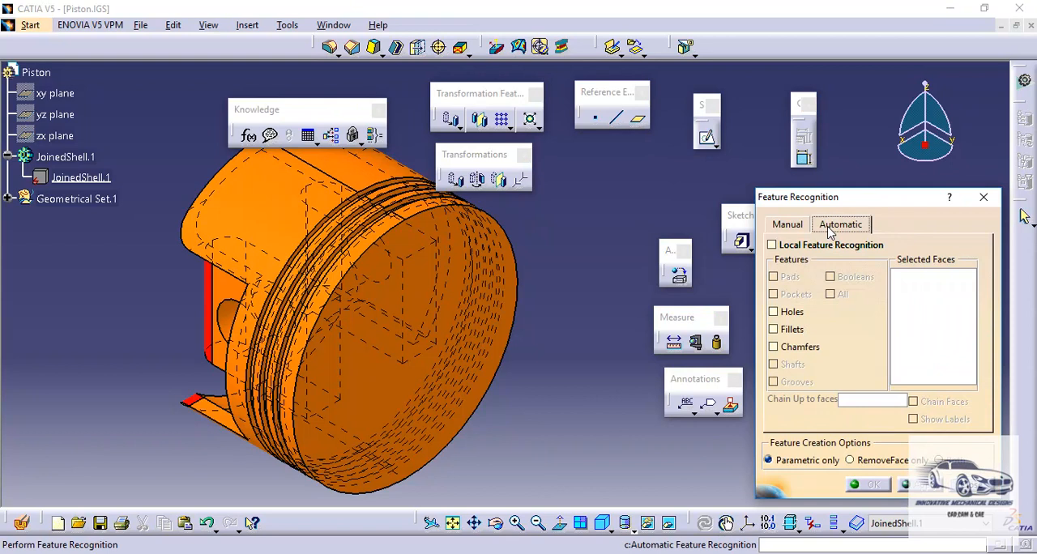
left_click(773, 245)
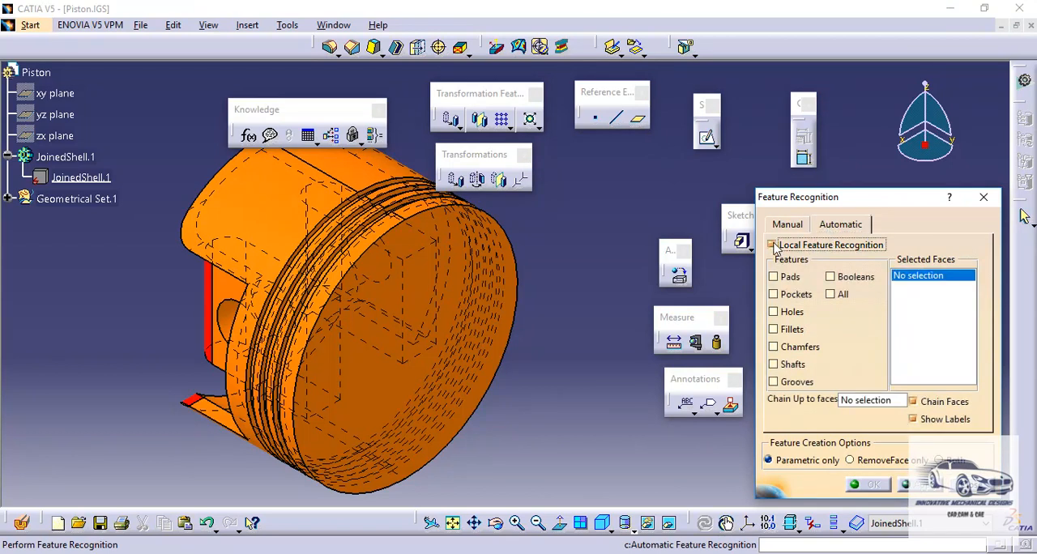
left_click(836, 298)
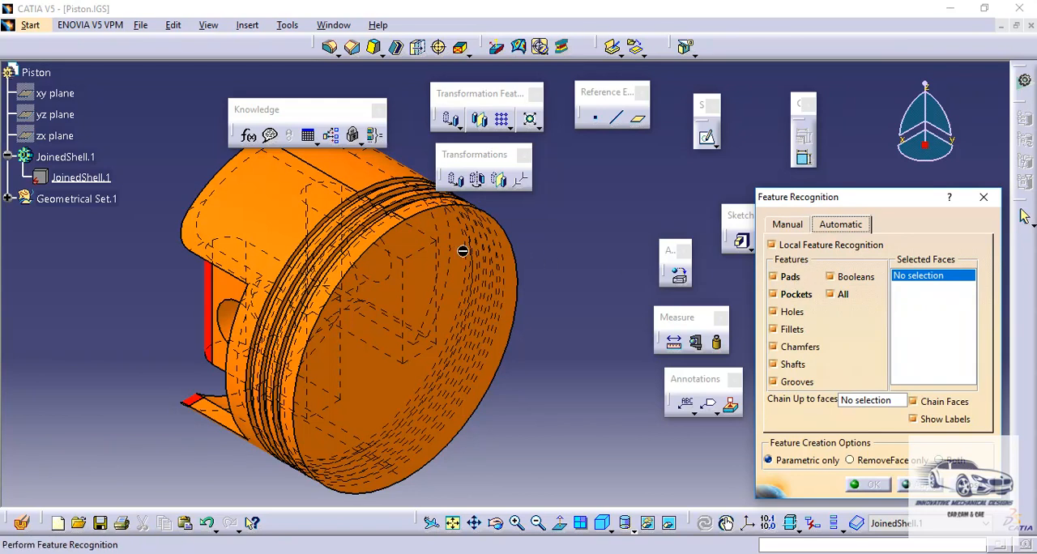
- Select the piston's crown face, outer skirt faces, top land and the lands between the ring grooves for recognition
left_click(436, 265)
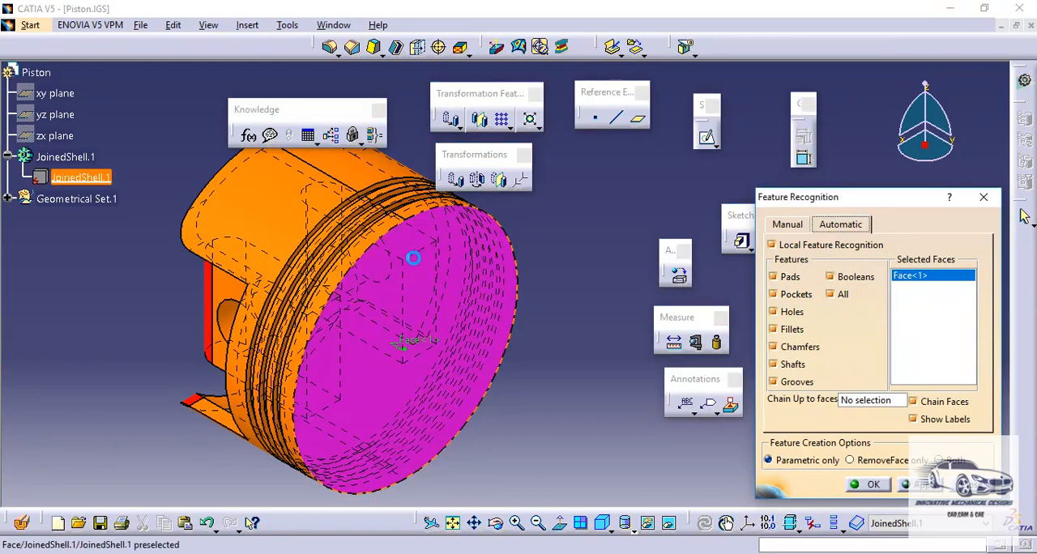
left_click(266, 210)
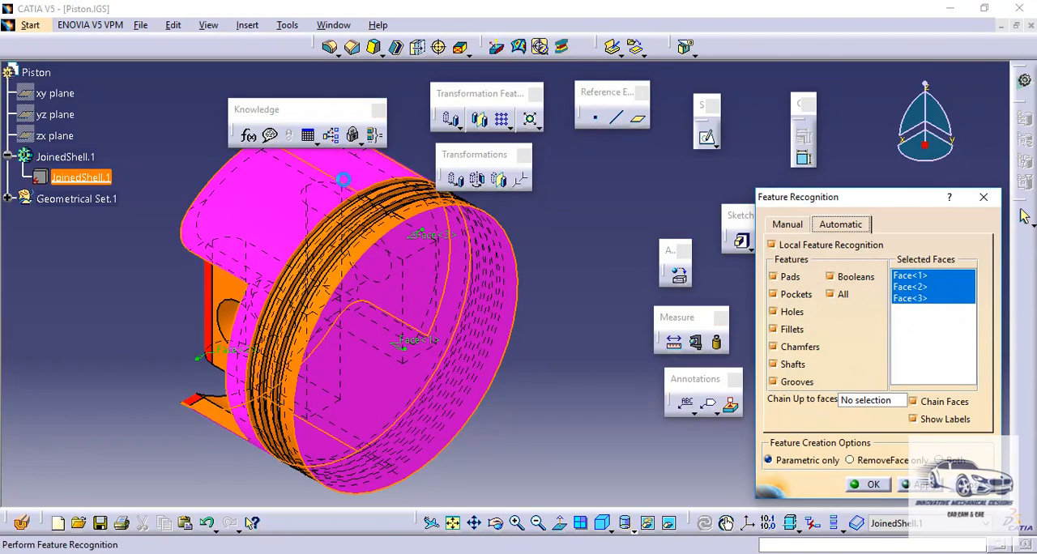
middle_click_drag(305, 212, 420, 221)
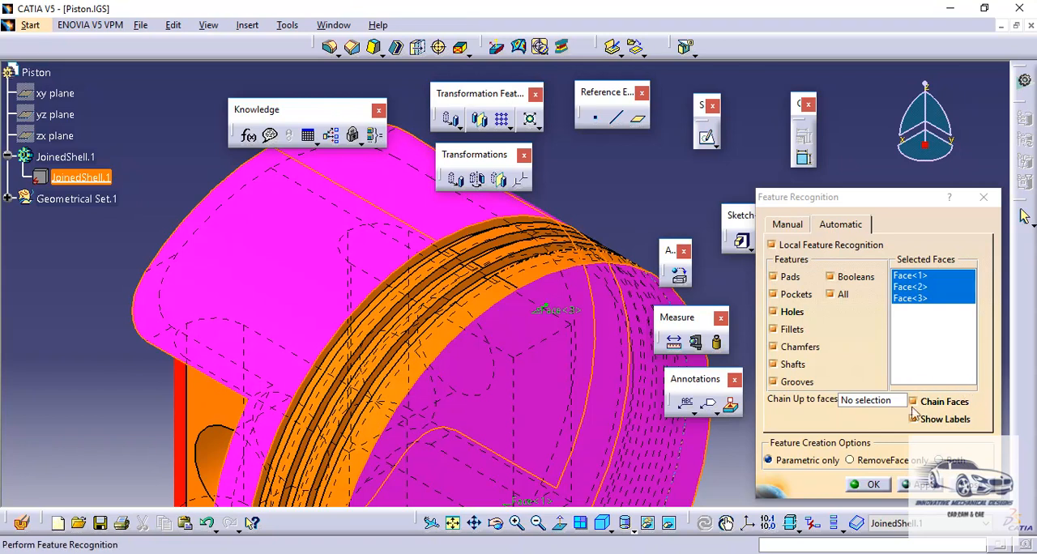
left_click(470, 322)
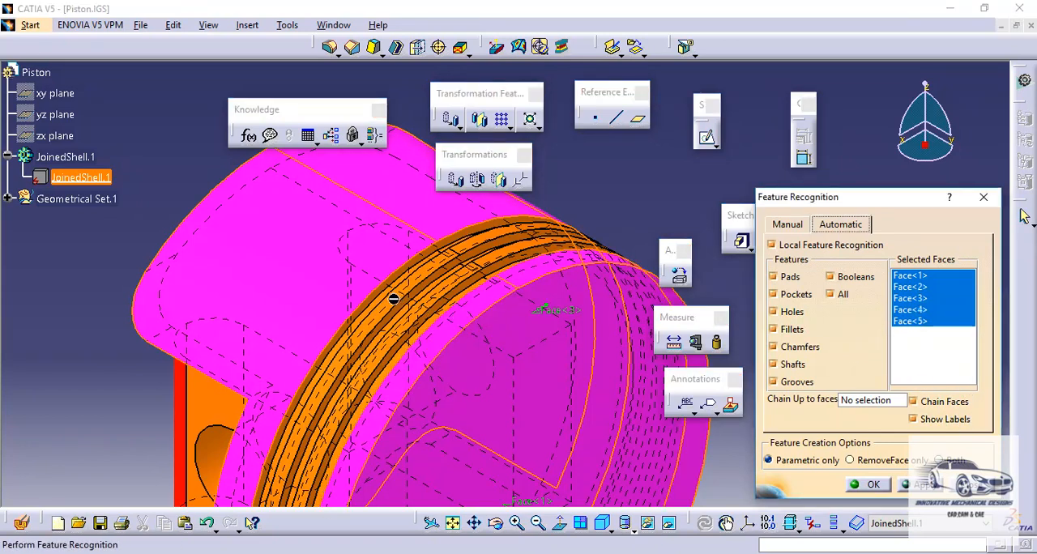
middle_click_drag(391, 298, 424, 215)
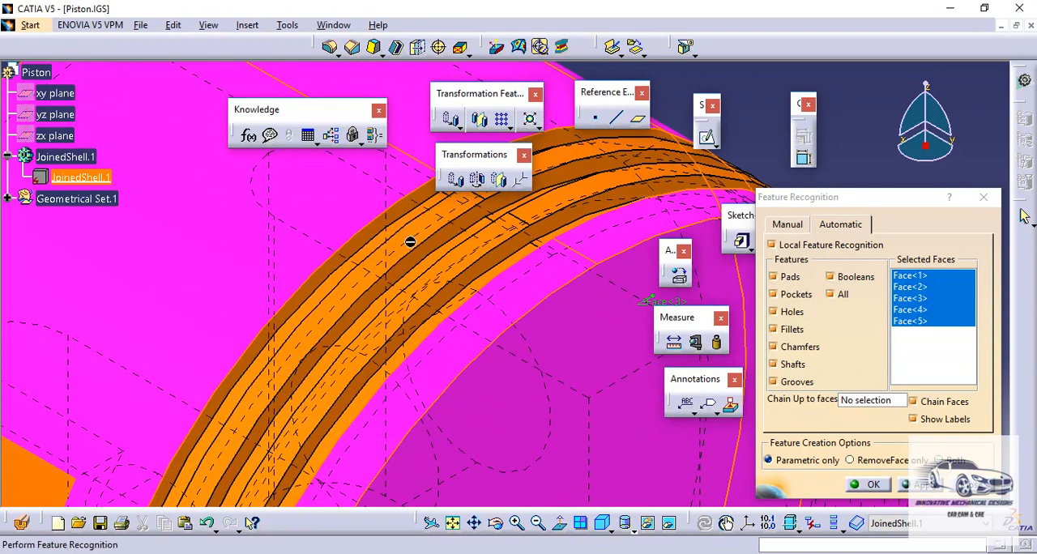
left_click(421, 229)
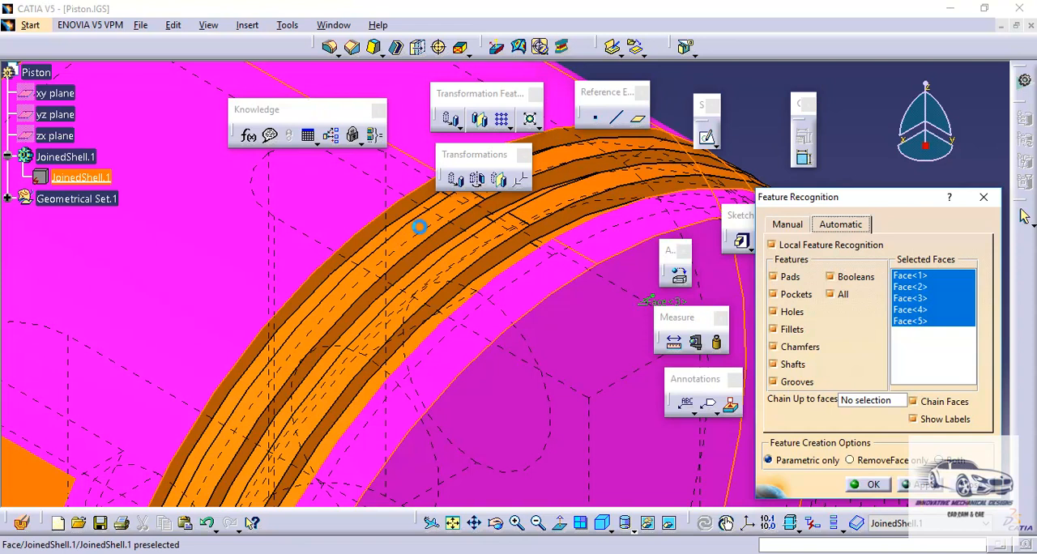
left_click(473, 256)
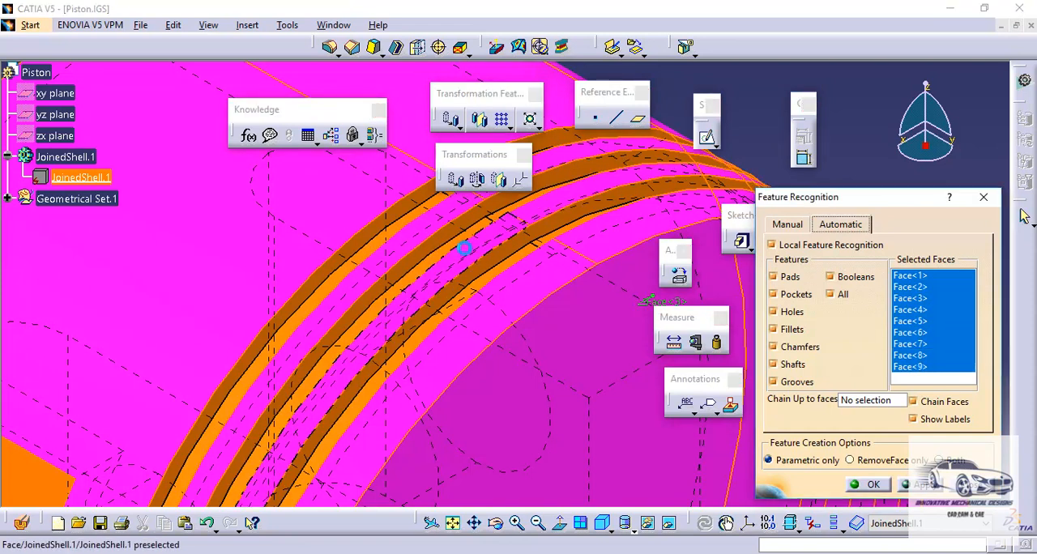
- Add the bottom faces of the three ring grooves and their side walls facing the crown to the recognition selection
middle_click_drag(399, 251, 453, 224)
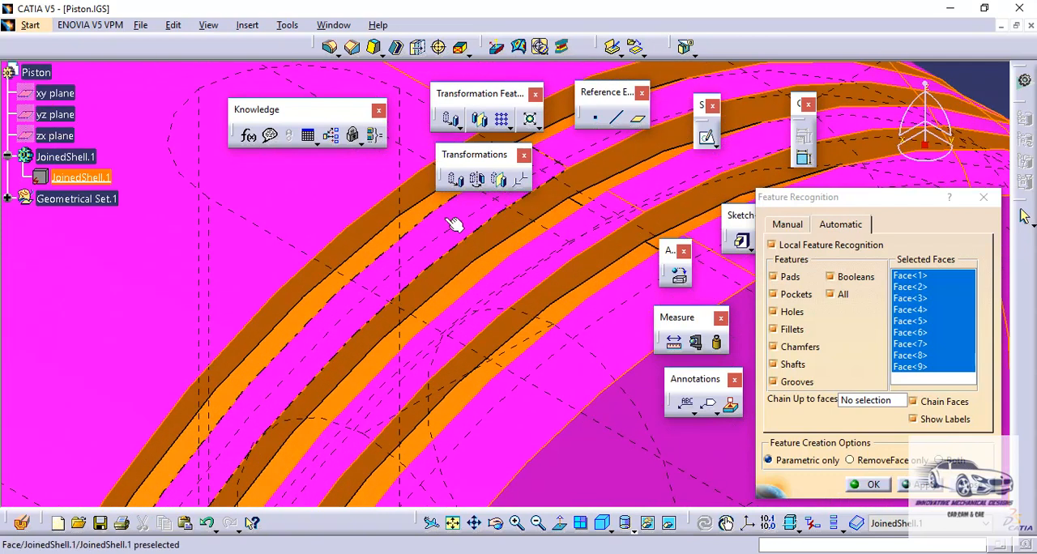
left_click(386, 232)
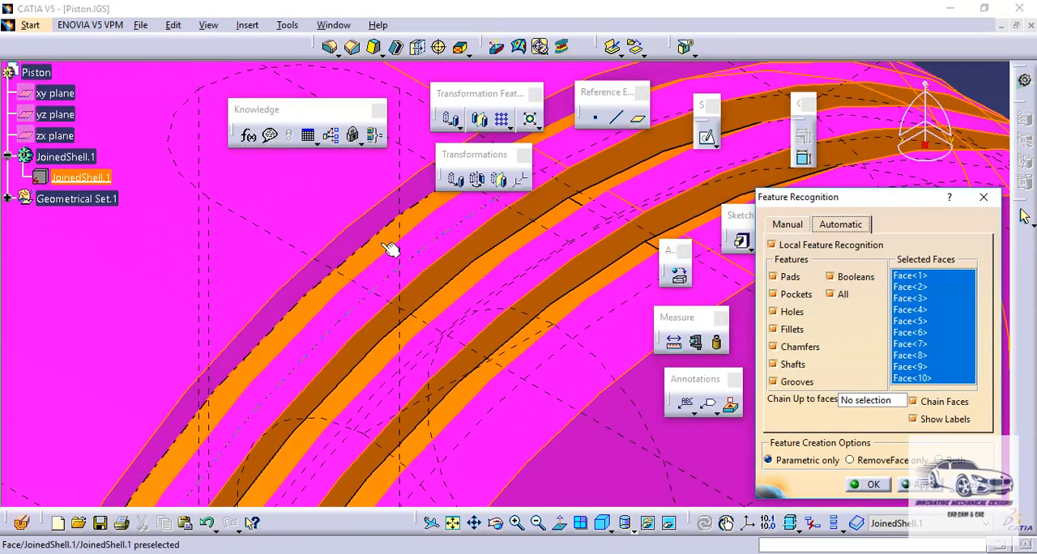
left_click(385, 246)
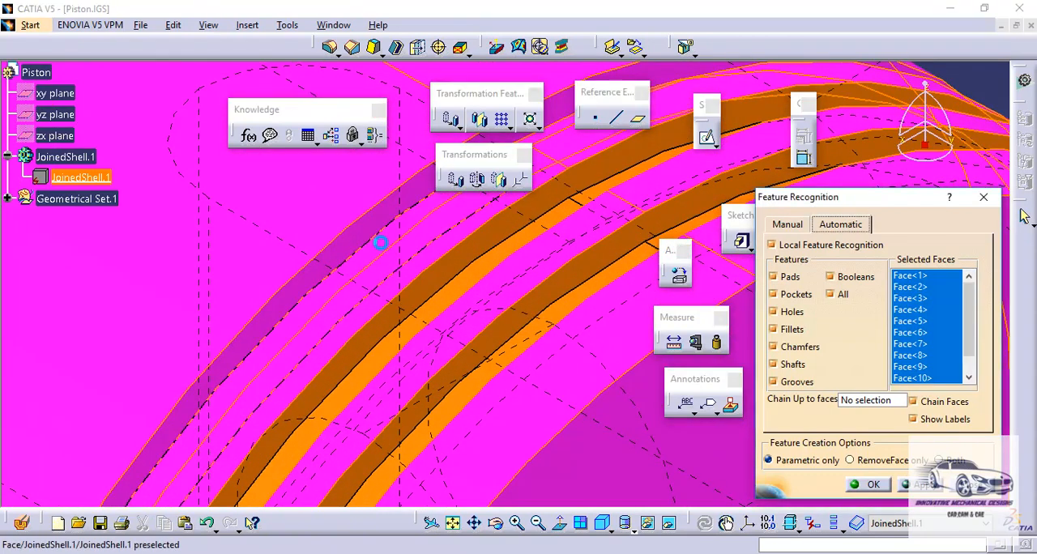
left_click(460, 295)
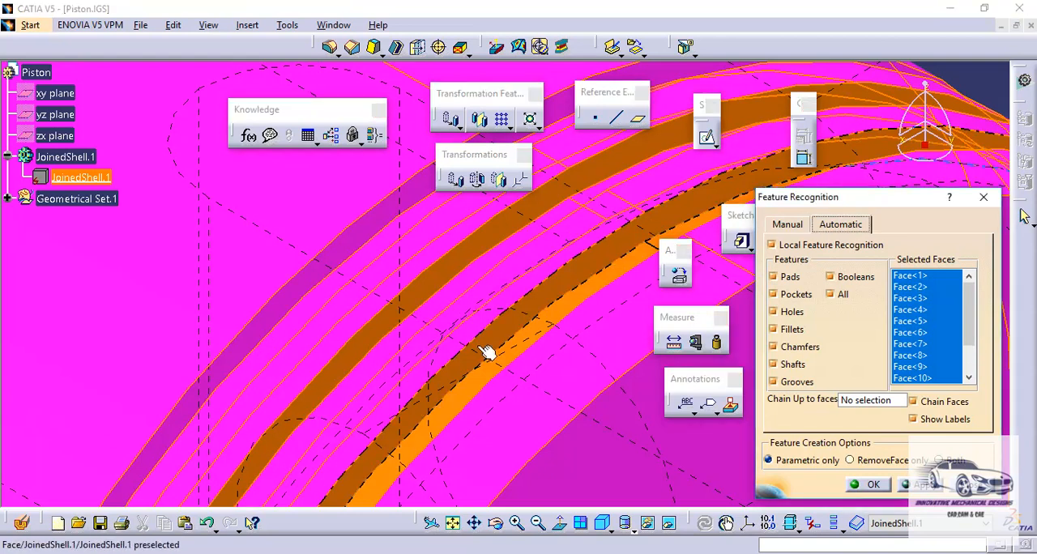
left_click(475, 386)
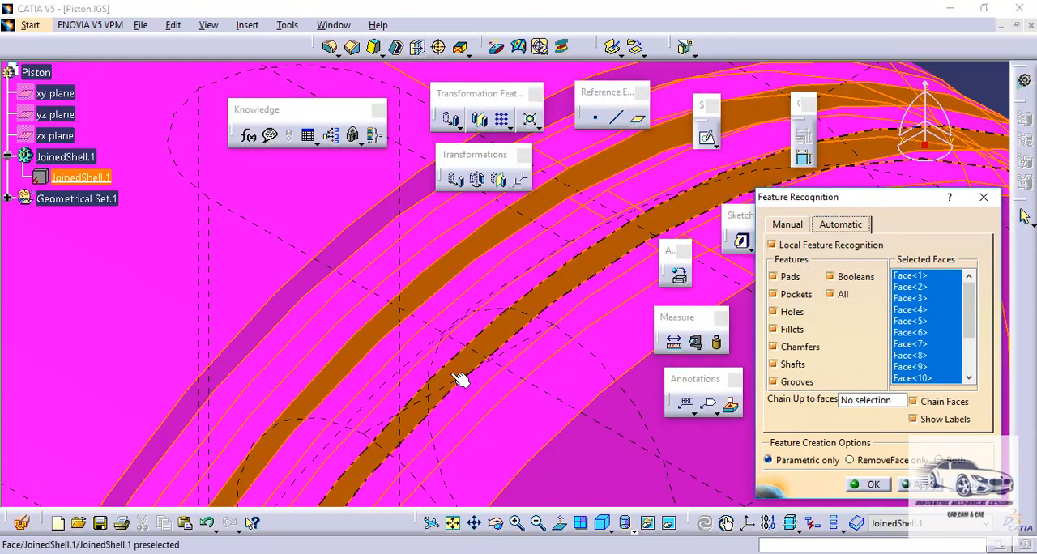
left_click(457, 377)
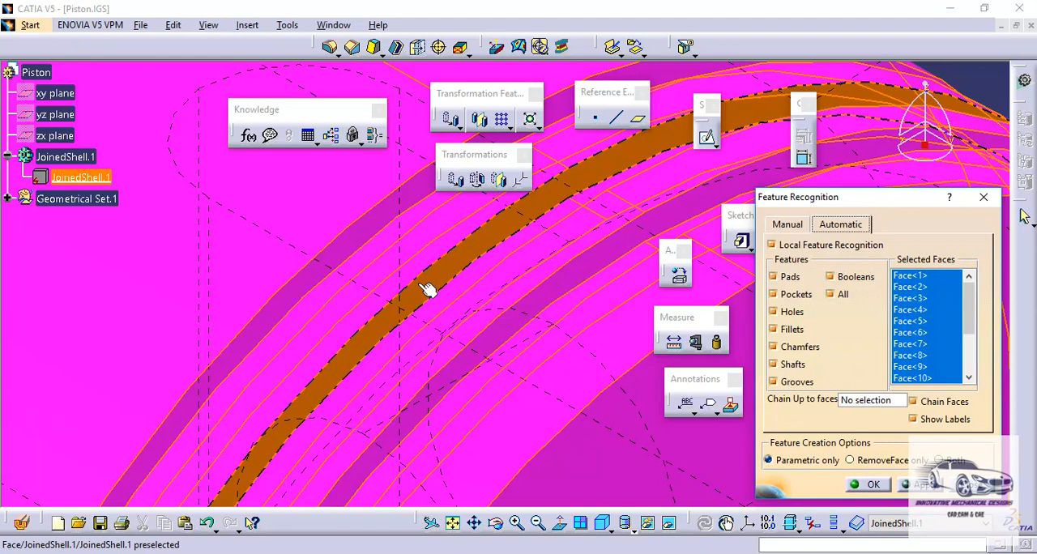
middle_click_drag(424, 291, 284, 223)
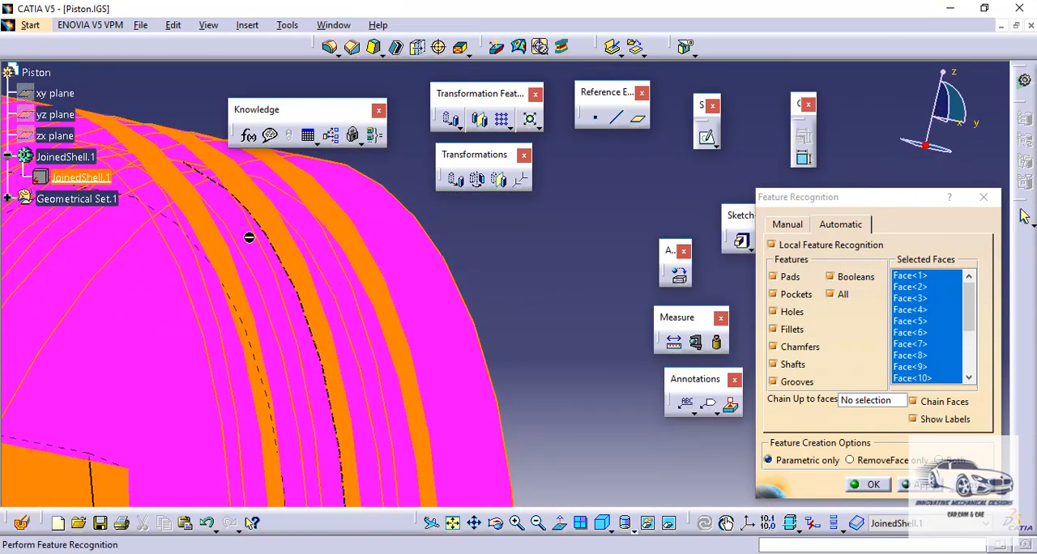
- Add the three ring-groove side walls facing the skirt to the recognition selection
left_click(223, 262)
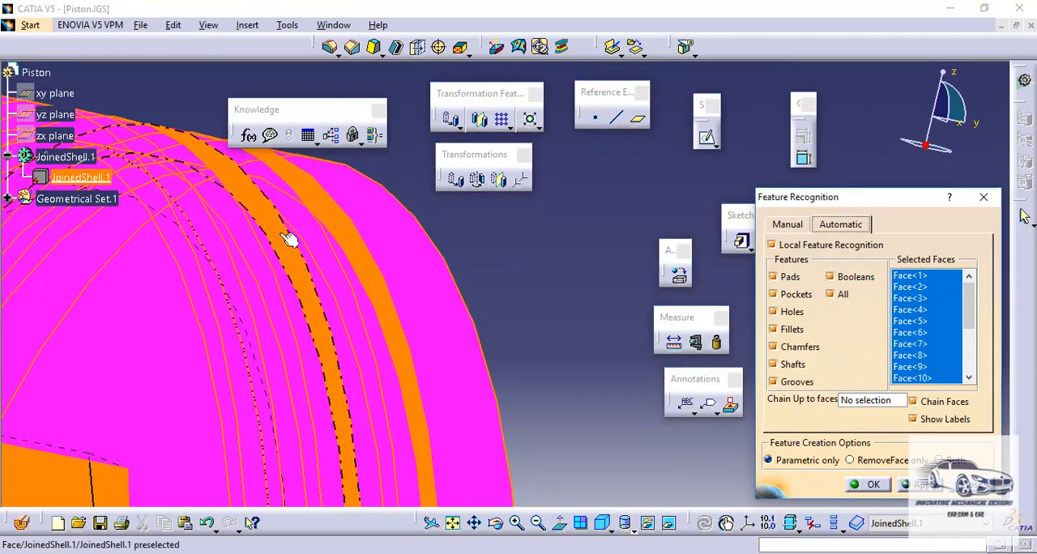
left_click(324, 225)
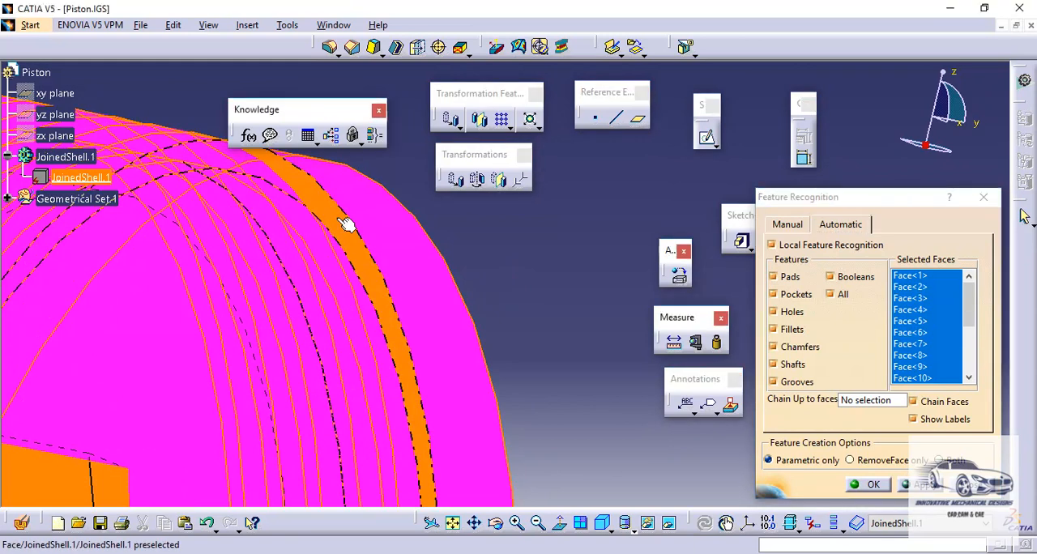
left_click(345, 224)
- Add the piston's interior faces, the first skirt's rim and rounded corners, and the side cut-out faces to the recognition selection
middle_click_drag(231, 323, 489, 310)
middle_click_drag(369, 282, 492, 248)
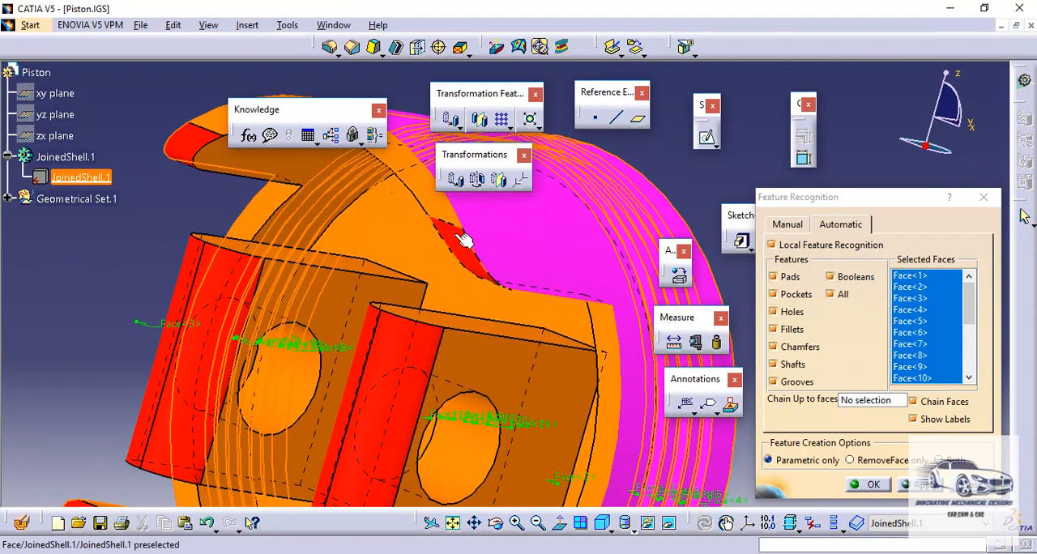
left_click(402, 230)
left_click(437, 203)
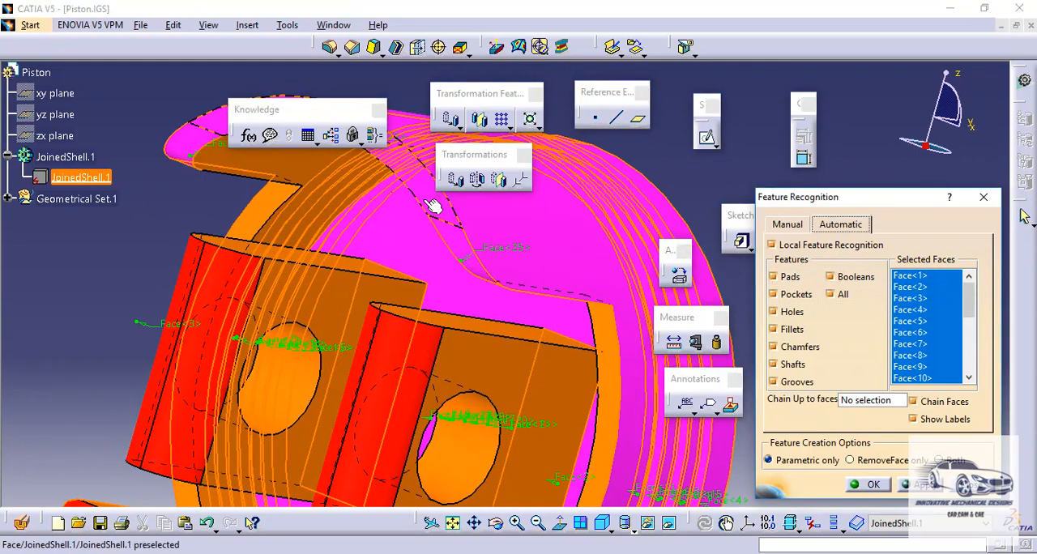
left_click(613, 327)
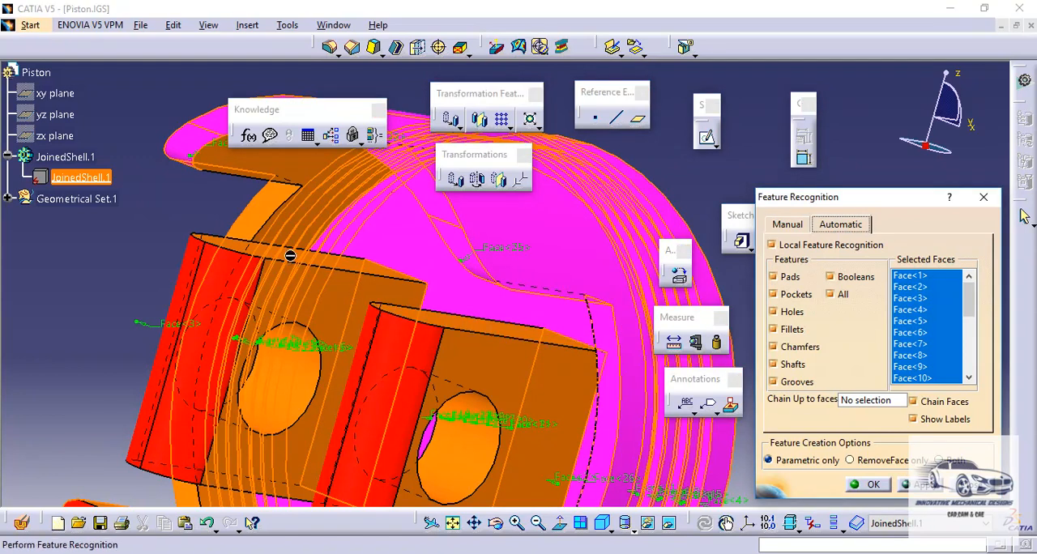
left_click(266, 212)
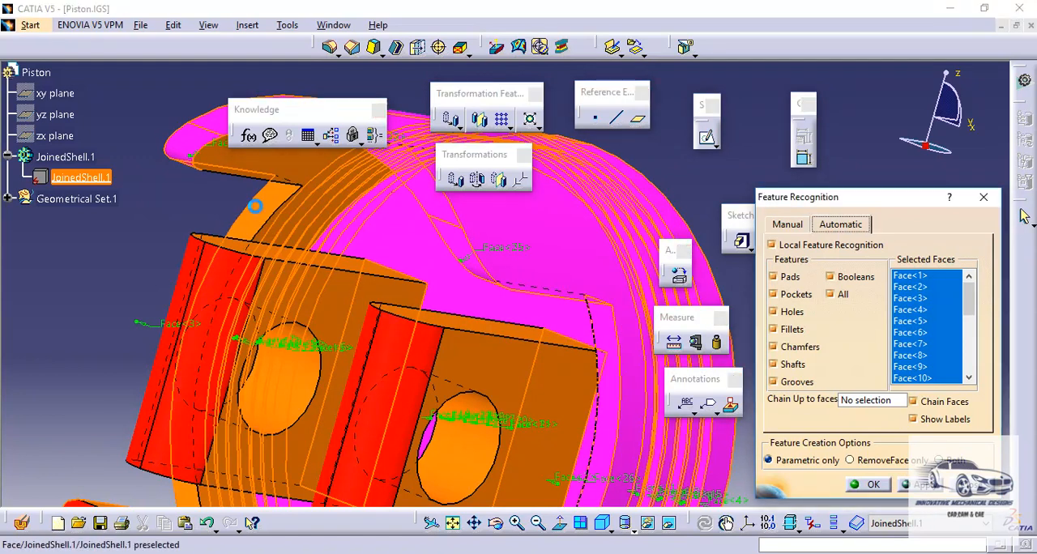
- Add the opposite skirt's inner wall, rounded corners and rim faces to the recognition selection
left_click(297, 171)
middle_click_drag(318, 240, 367, 244)
left_click(345, 185)
left_click(343, 297)
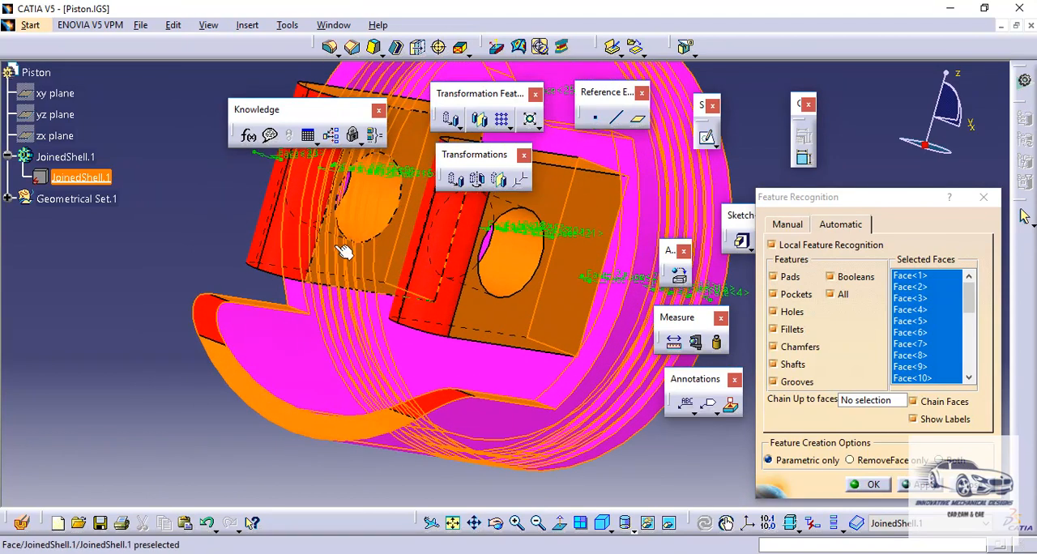
left_click(231, 369)
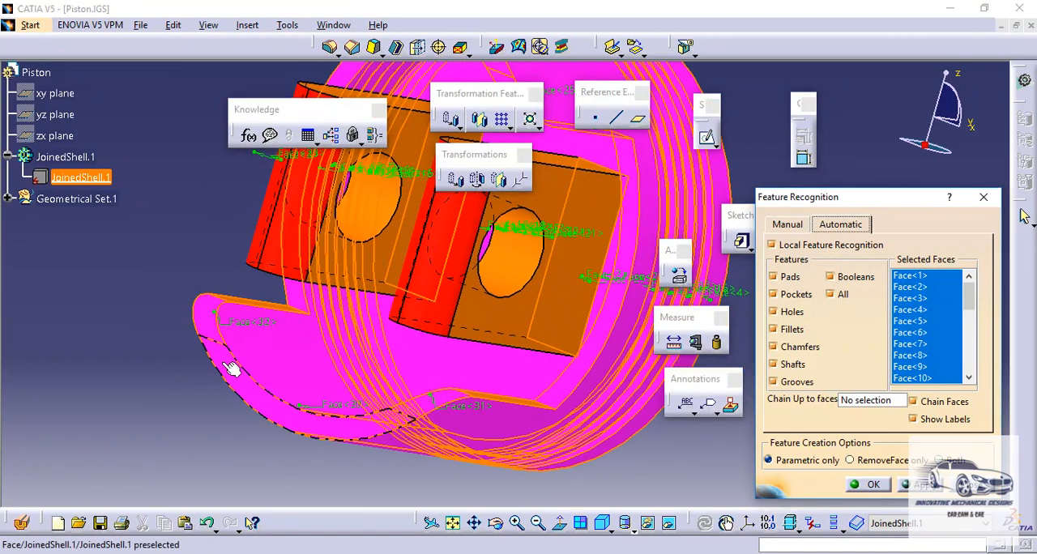
- Add the remaining side cut-out face and the first pin boss's rounded, side and upper end faces to the recognition selection
middle_click_drag(386, 319, 437, 310)
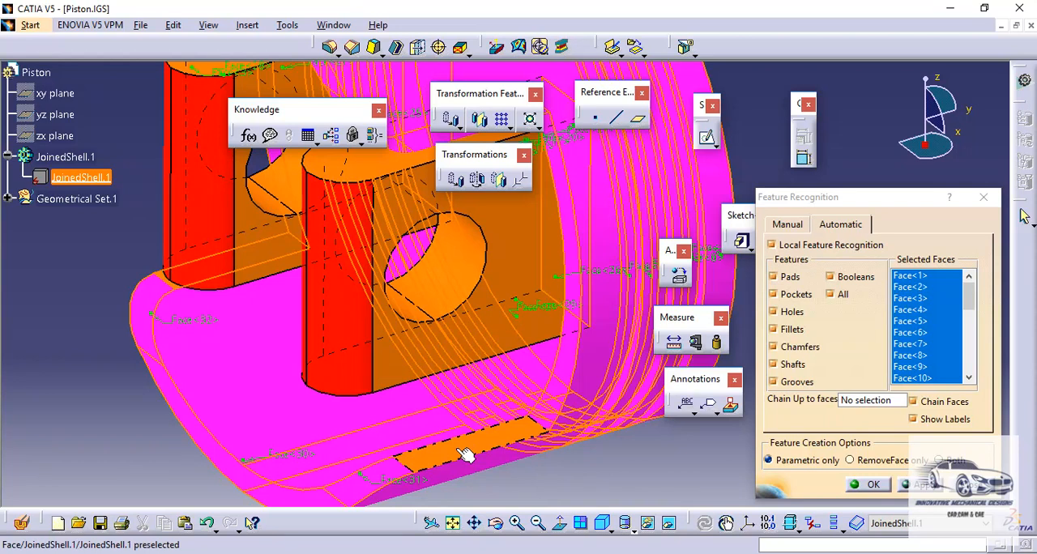
middle_click_drag(139, 324, 416, 343)
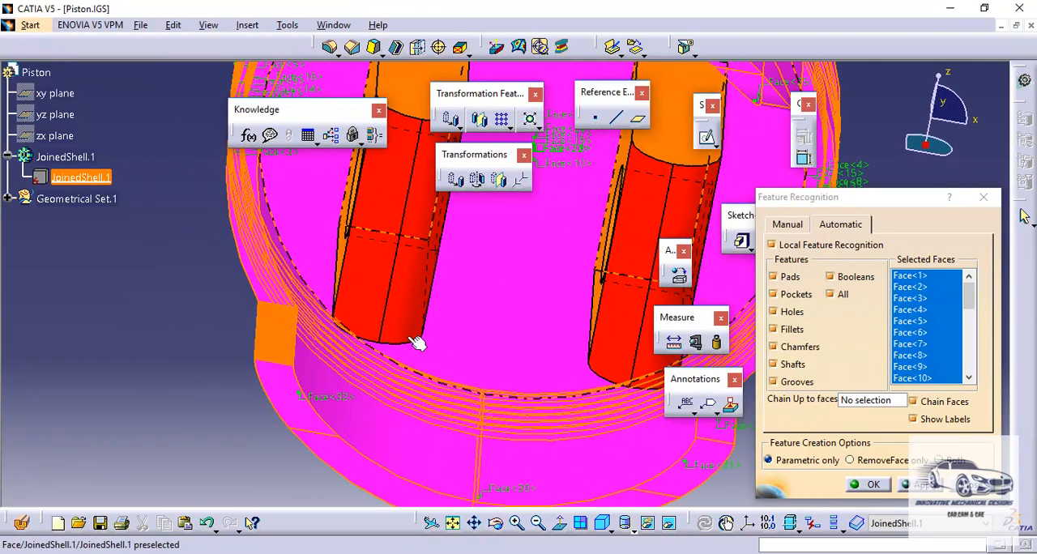
left_click(282, 352)
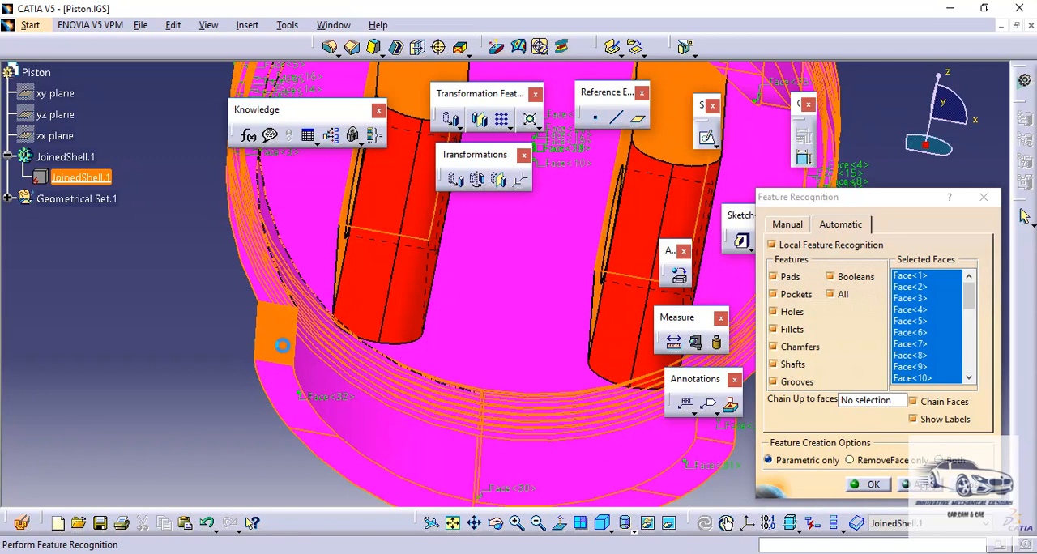
left_click(369, 293)
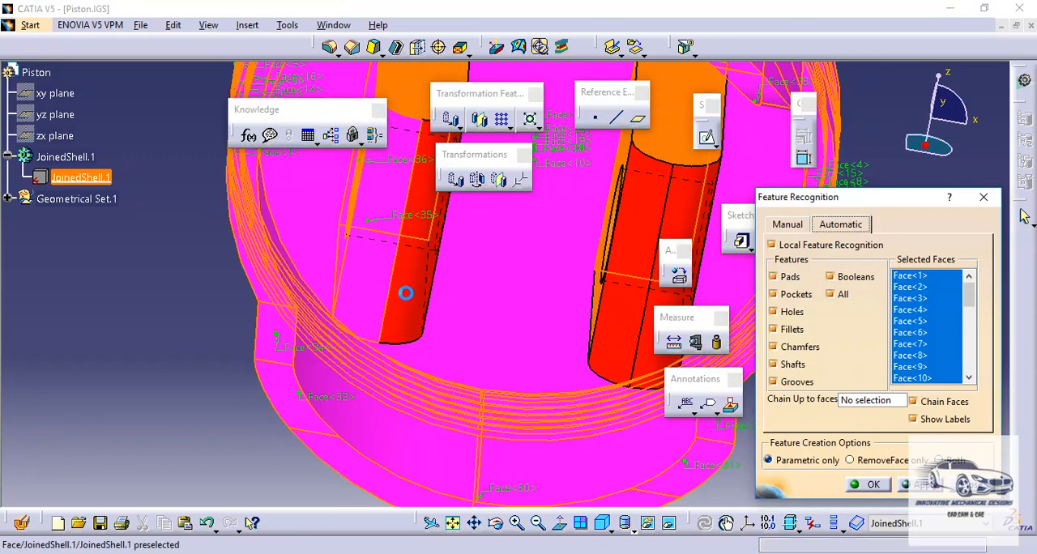
middle_click_drag(416, 297, 354, 482)
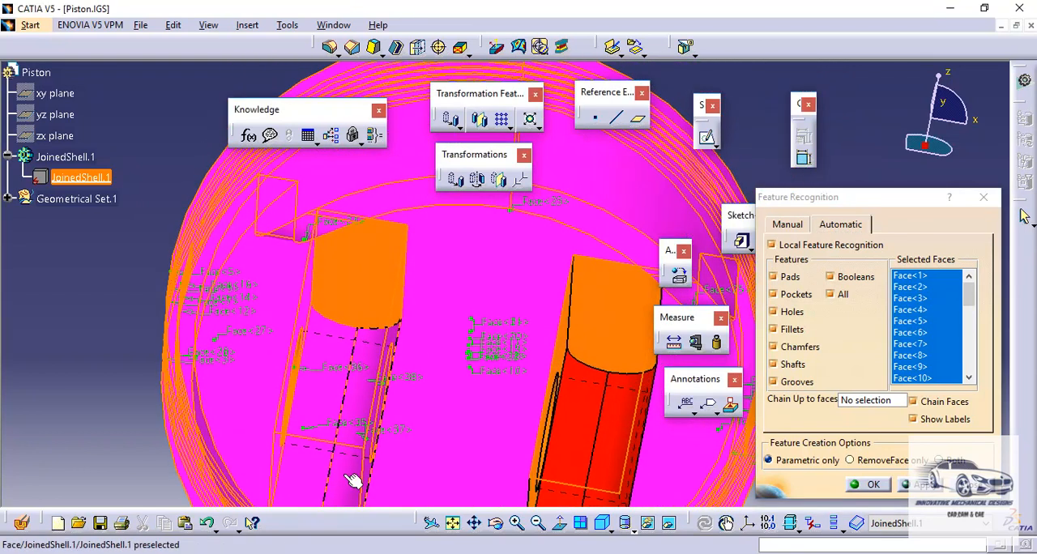
left_click(351, 301)
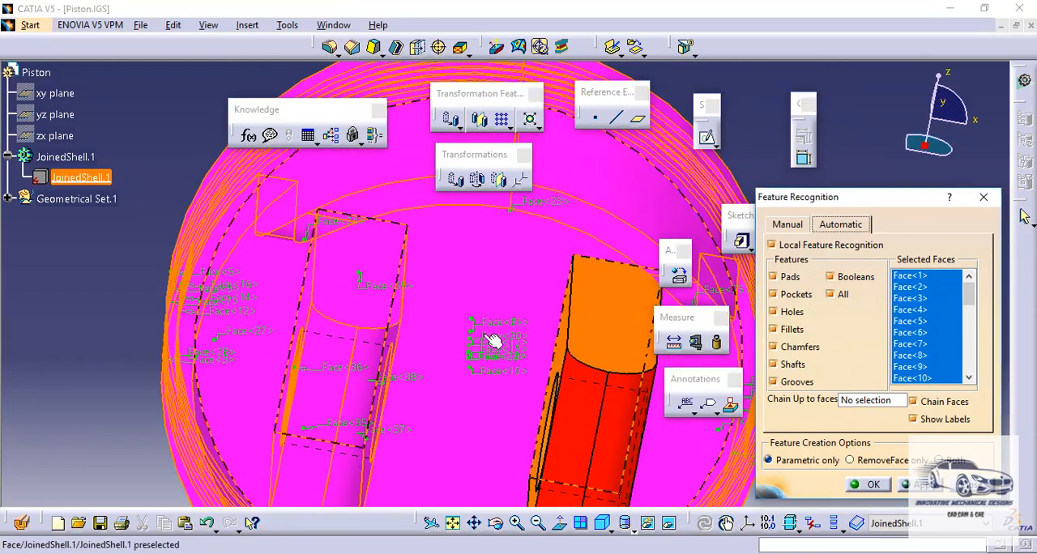
- Add the second pin boss's upper end, rounded and side faces, plus the pin-hole faces, to the recognition selection
left_click(615, 321)
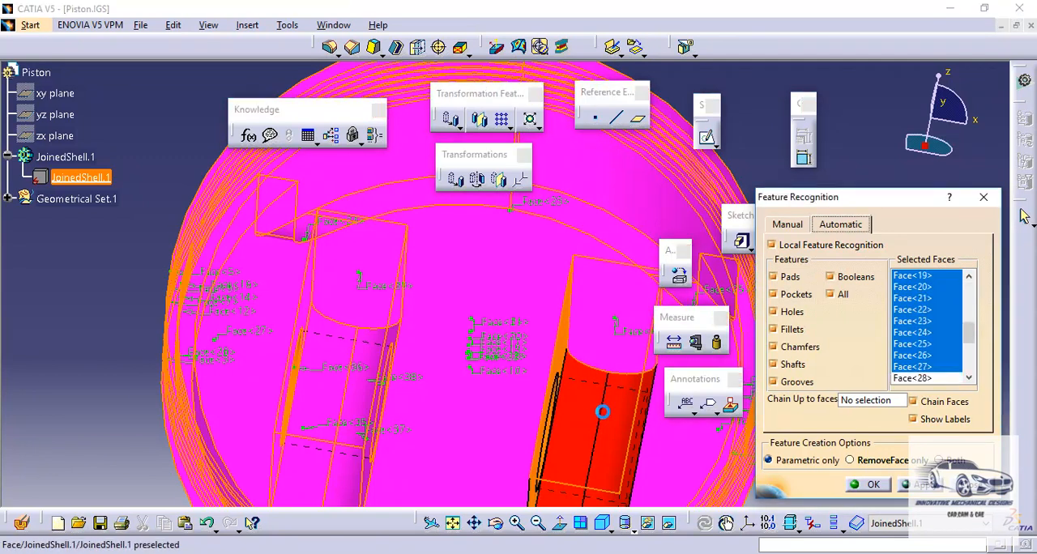
left_click(597, 410)
left_click(620, 394)
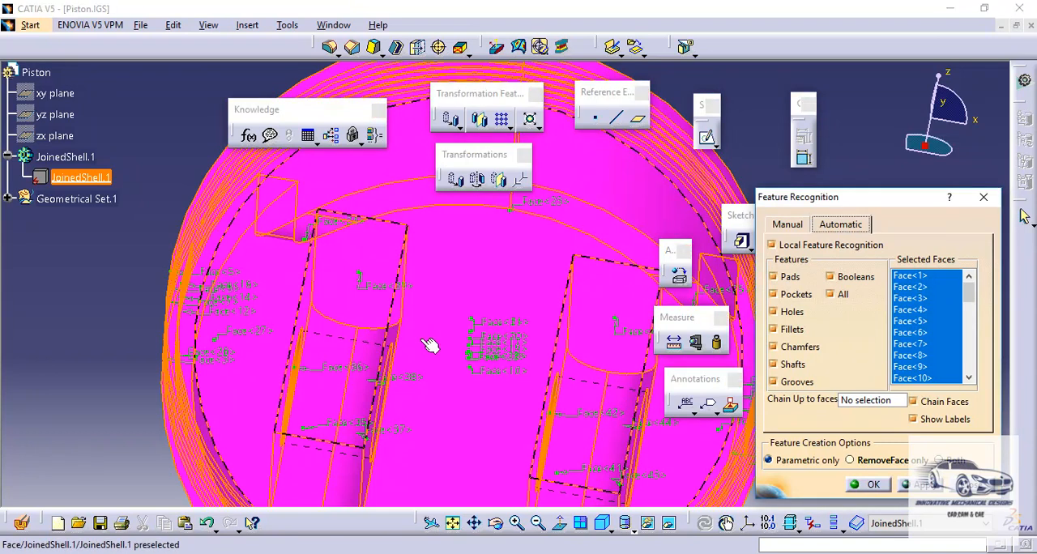
middle_click_drag(421, 339, 438, 315)
left_click(371, 337)
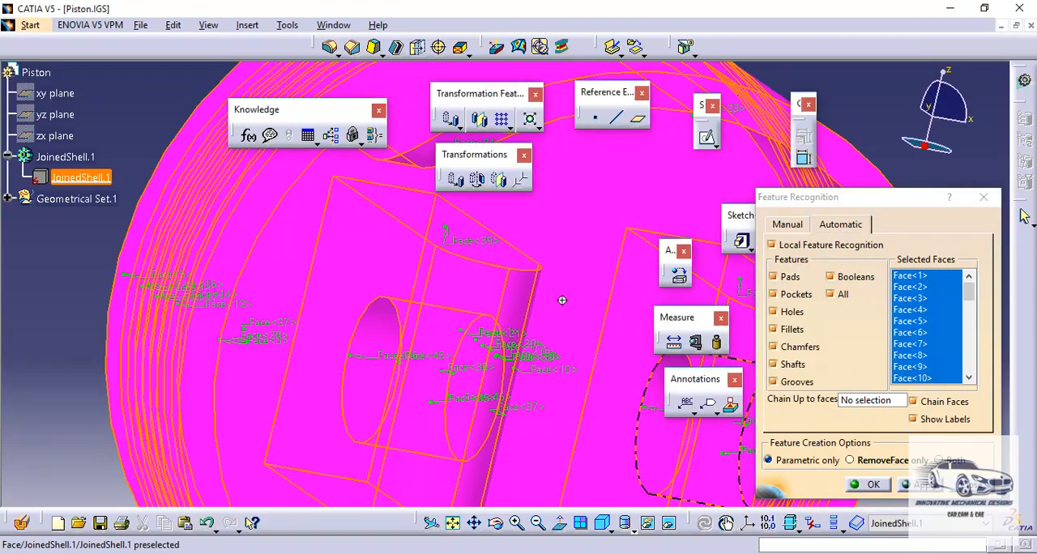
- Add the skirt's two flat side faces and the remaining end faces of both pin bosses to the recognition selection
middle_click_drag(562, 305, 398, 344)
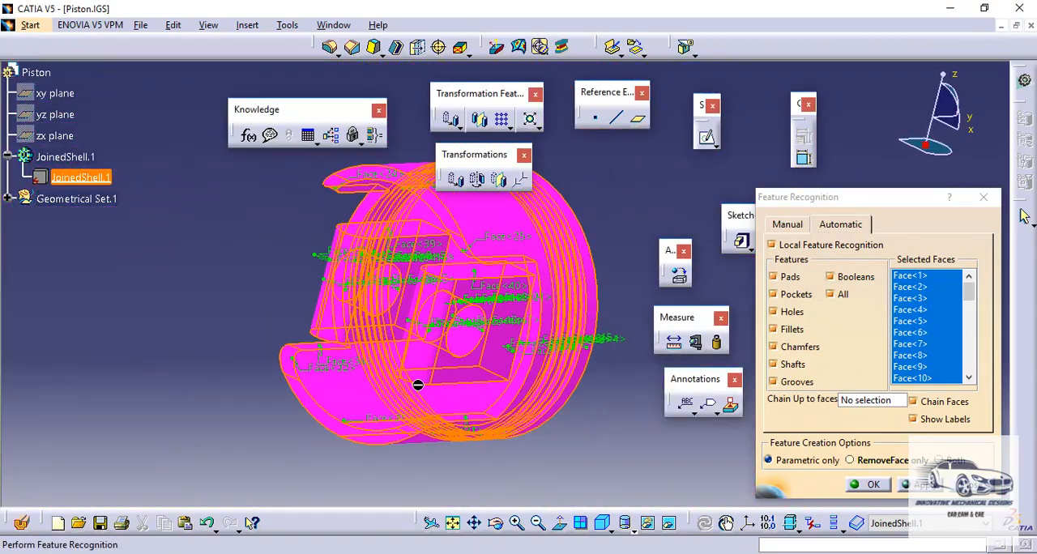
middle_click_drag(418, 385, 674, 341)
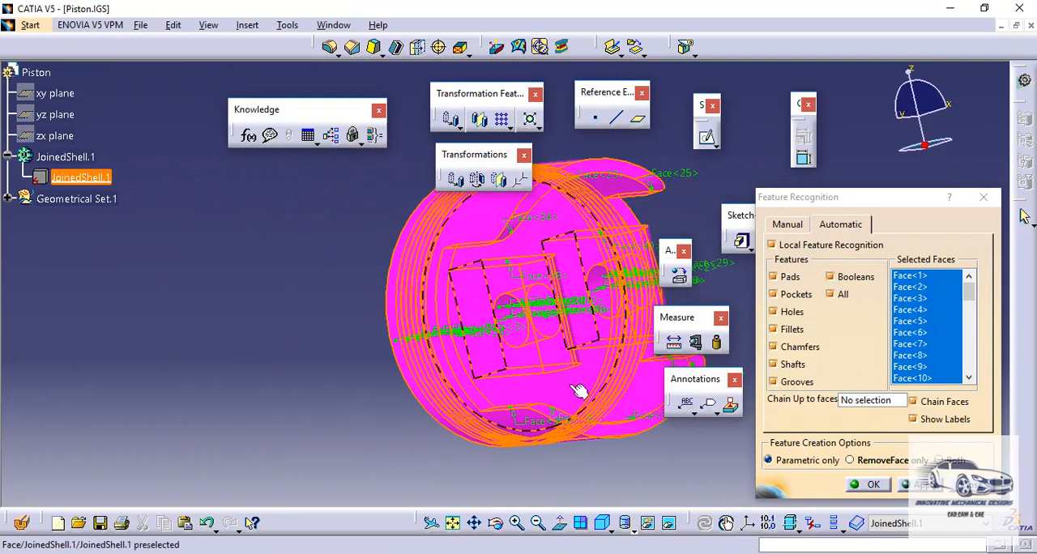
middle_click_drag(558, 329, 465, 293)
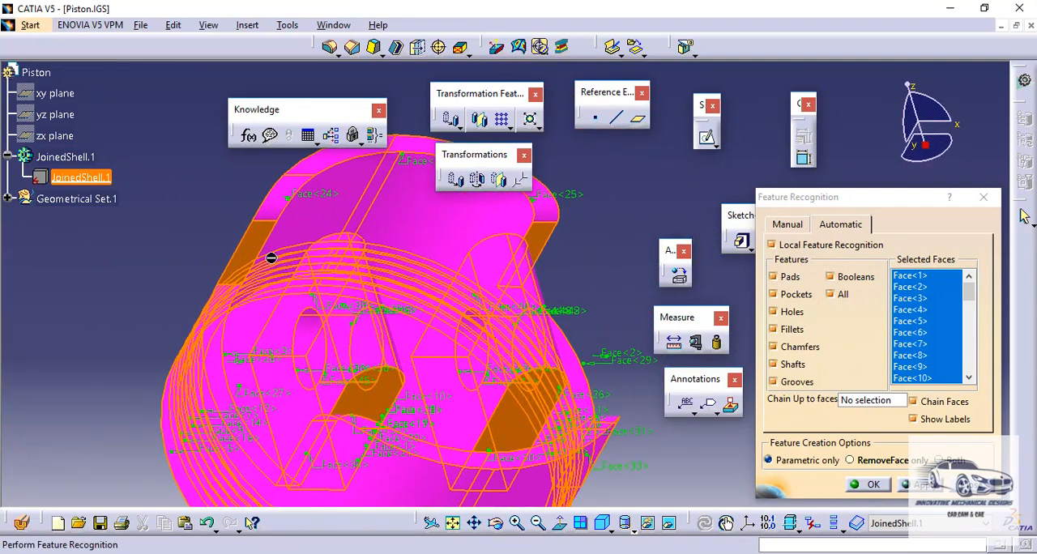
left_click(254, 237)
left_click(543, 237)
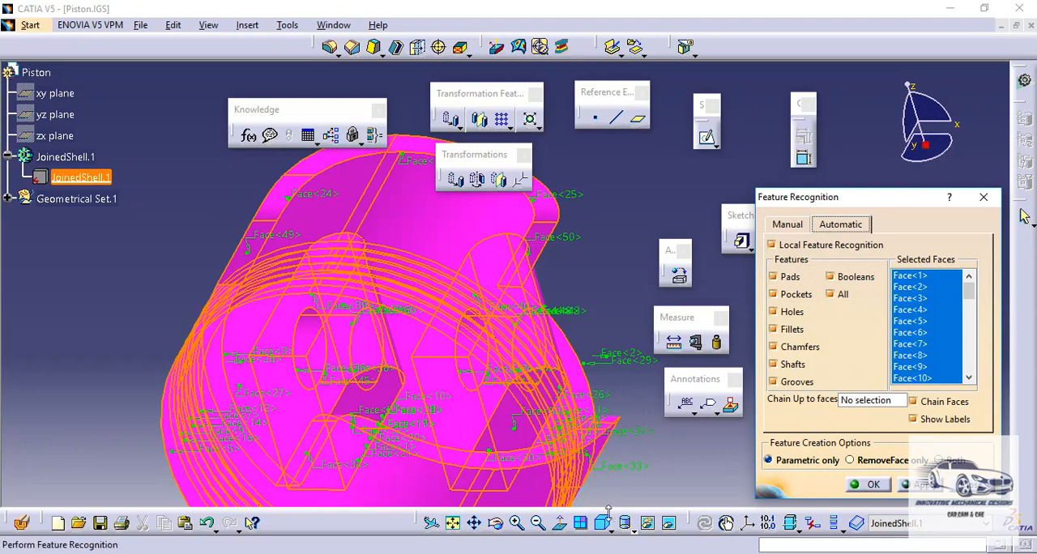
- Show the piston in isometric view, run automatic feature recognition on the selected faces, and close the recognition dialog
left_click(604, 525)
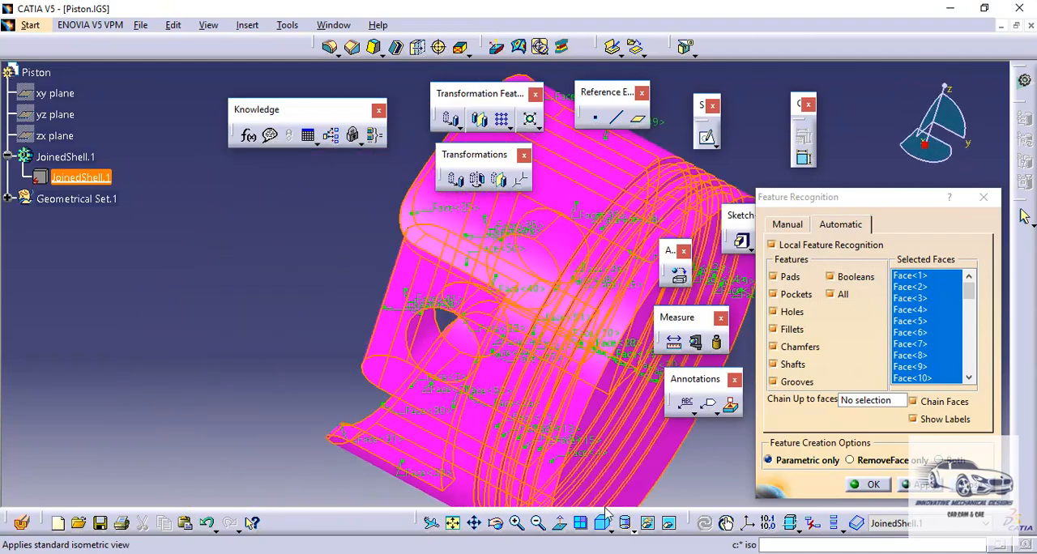
middle_click_drag(560, 415, 408, 411)
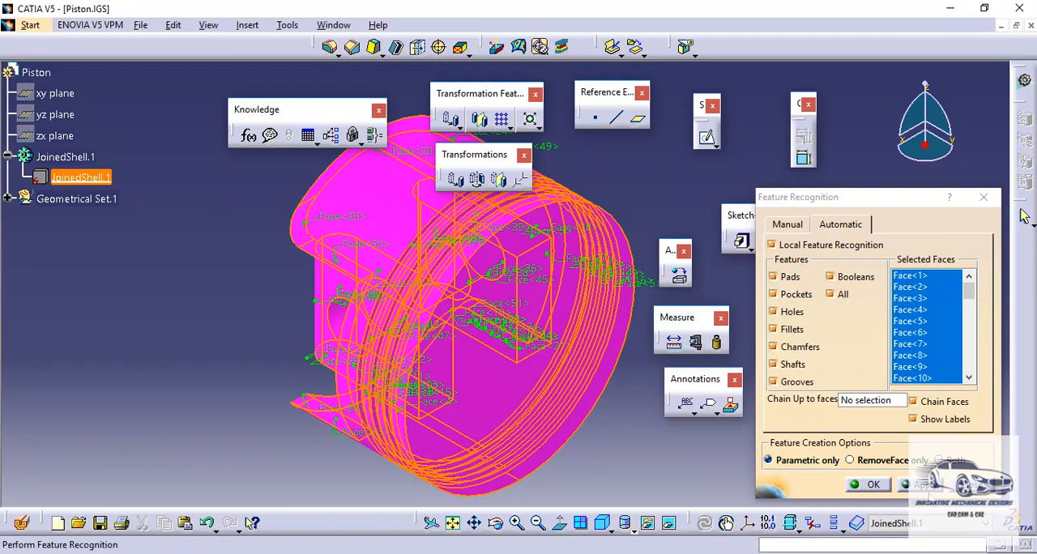
left_click(931, 489)
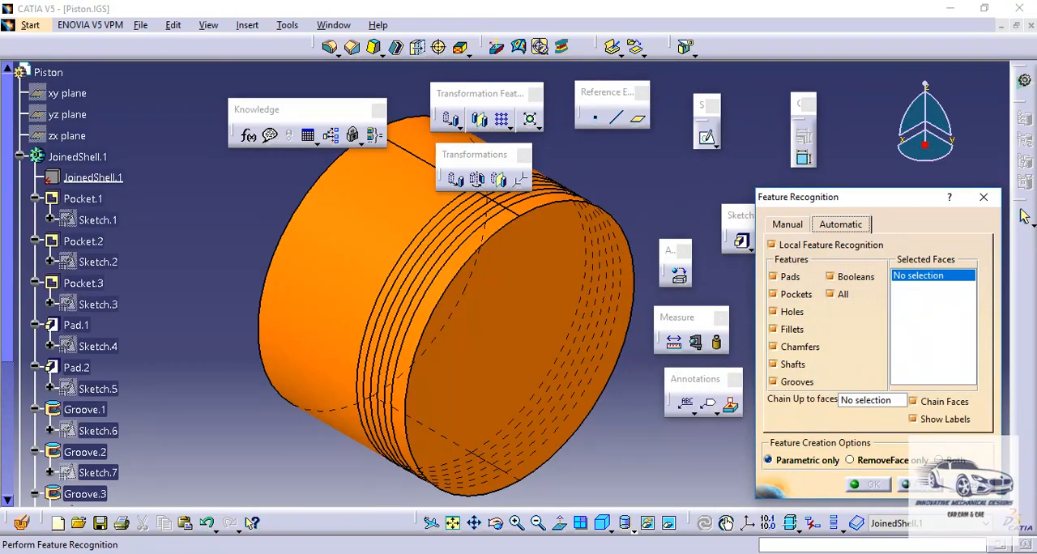
left_click(956, 482)
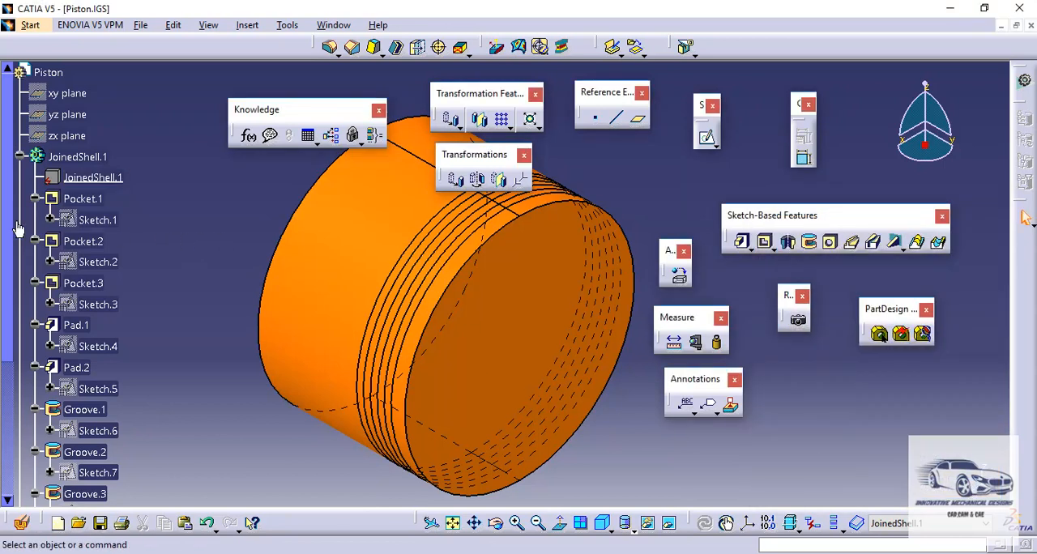
- Define Pocket.1, Pocket.2 and Pocket.3 in turn as the in-work object to review the recognized pockets
mouse_move(7, 211)
left_mouse_down()
mouse_move(3, 357)
mouse_move(20, 218)
left_mouse_up()
left_click(99, 200)
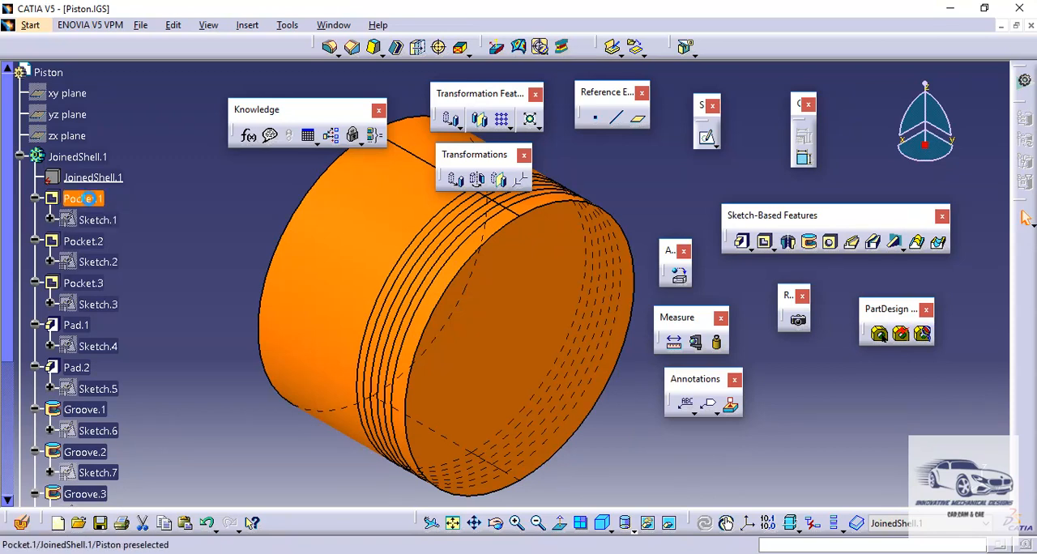
right_click(91, 202)
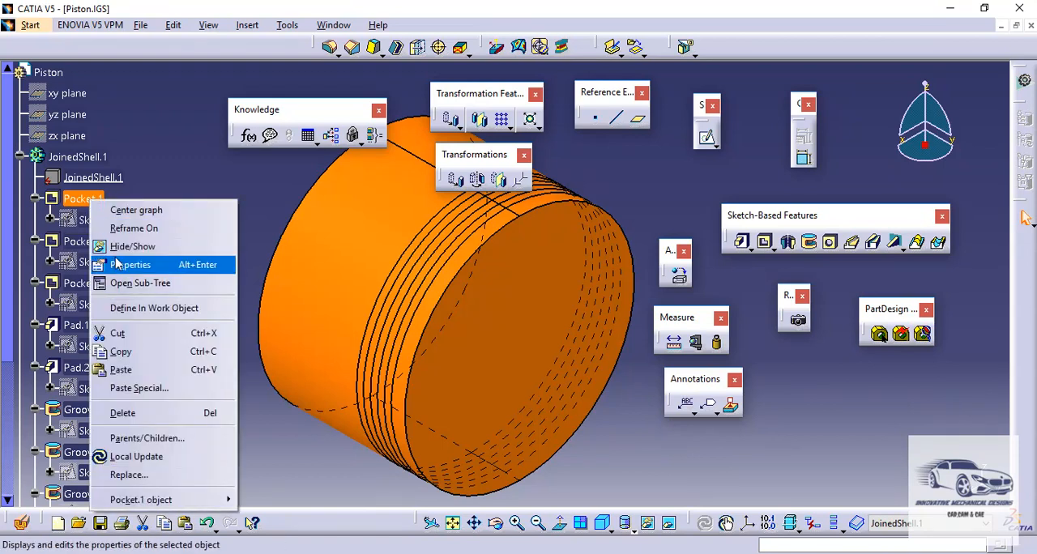
left_click(130, 309)
left_click(89, 240)
right_click(89, 240)
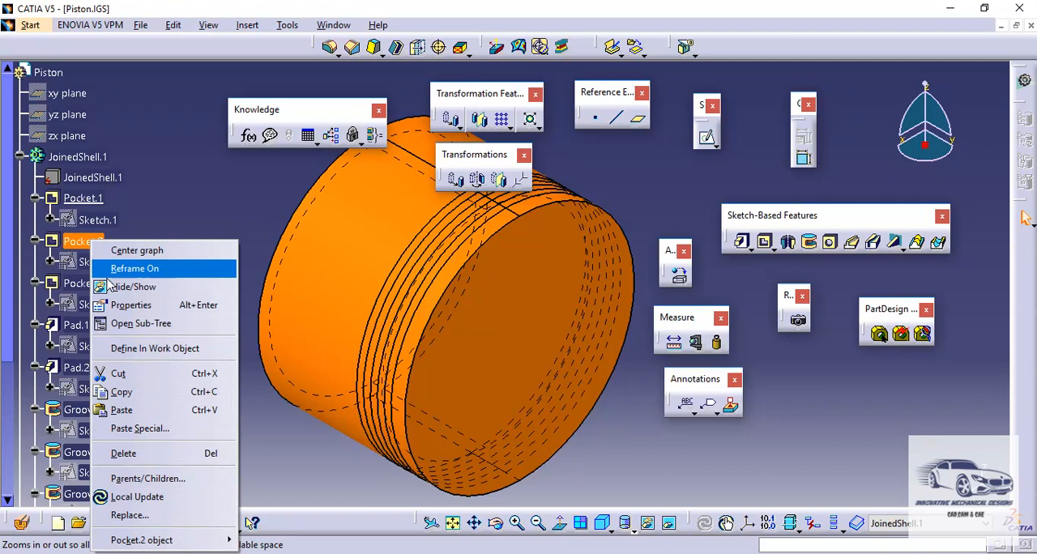
left_click(136, 347)
left_click(101, 285)
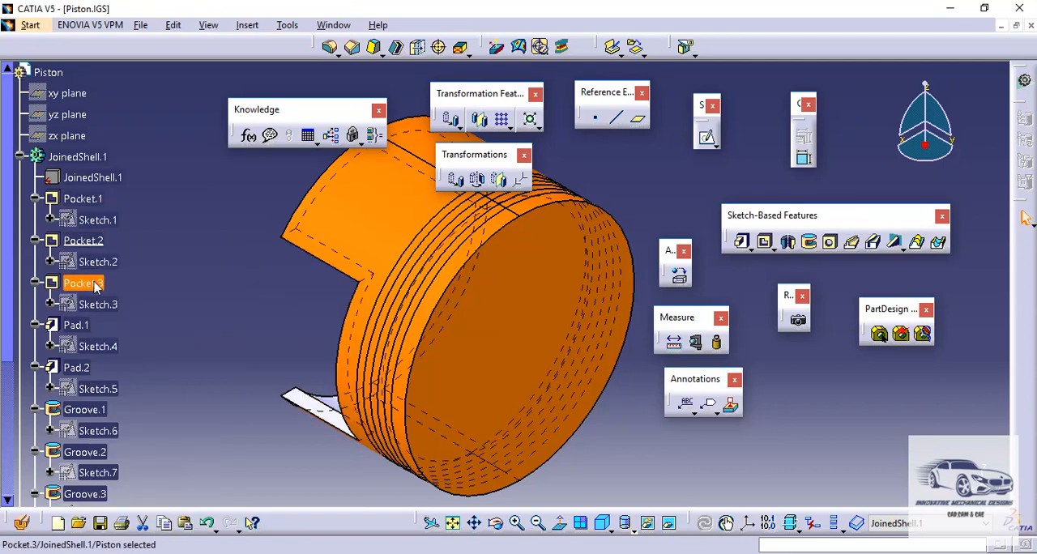
right_click(98, 283)
left_click(128, 351)
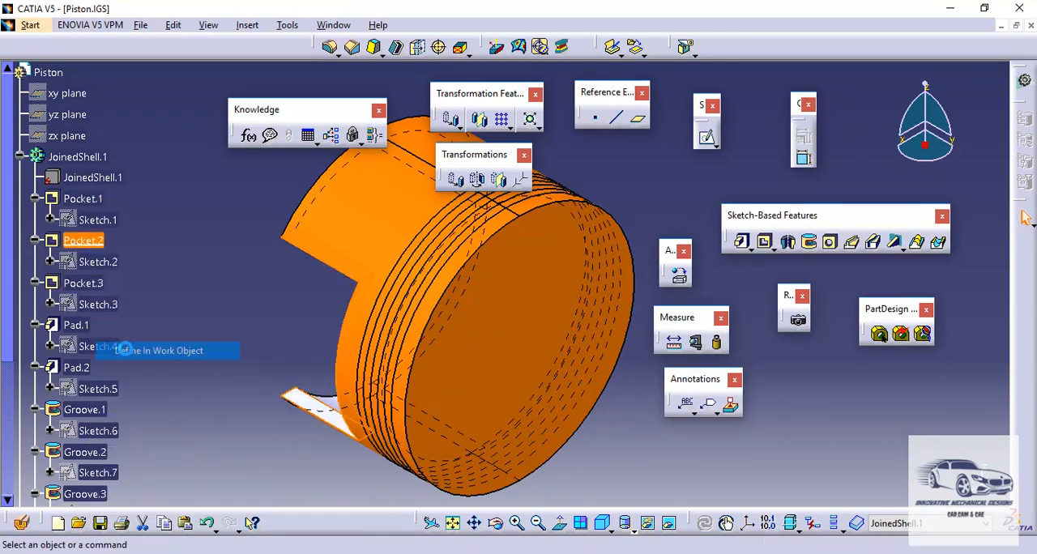
- Define Pad.1 and Pad.2 in turn as the in-work object to review the recognized pin boss pads
right_click(78, 326)
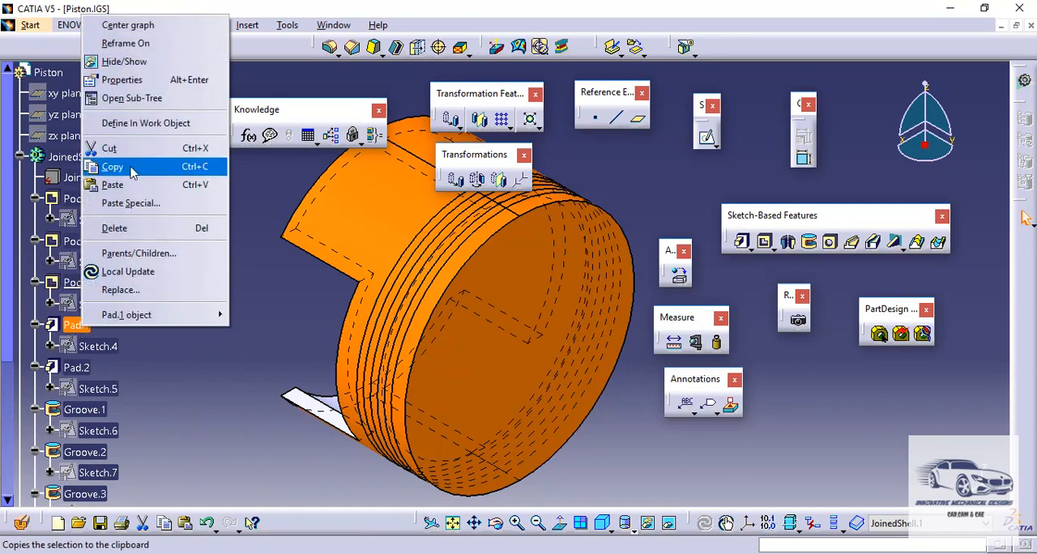
left_click(134, 123)
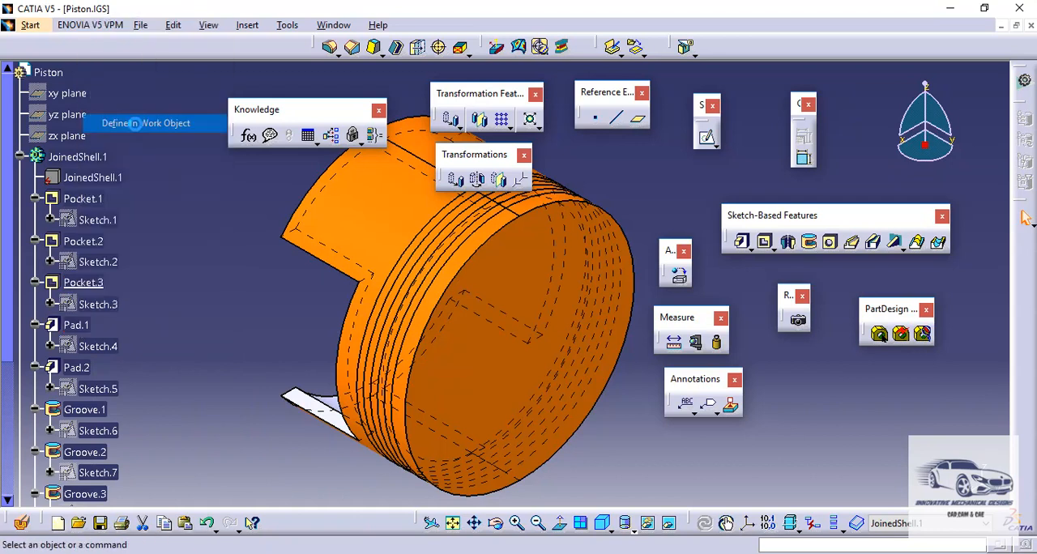
right_click(78, 368)
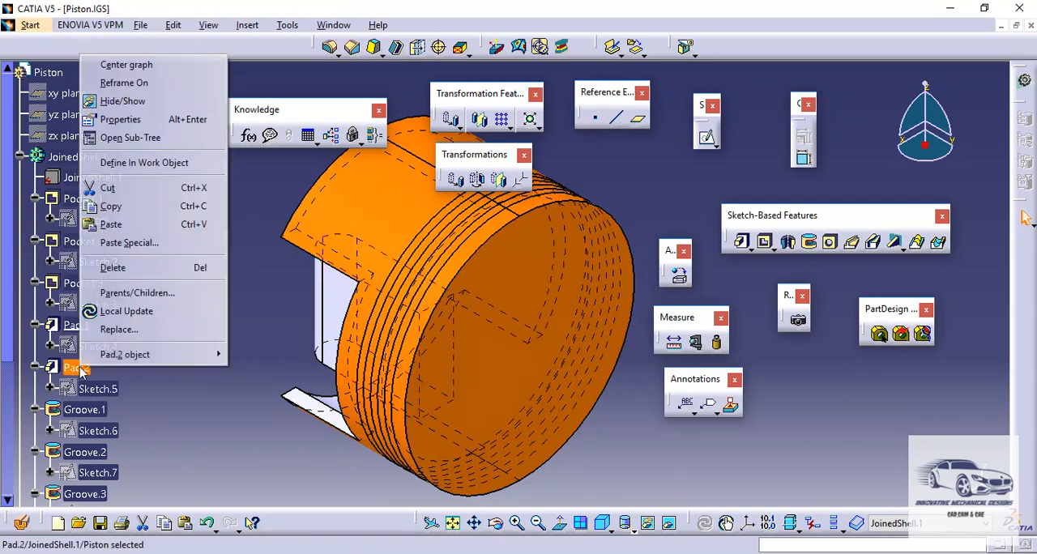
left_click(133, 163)
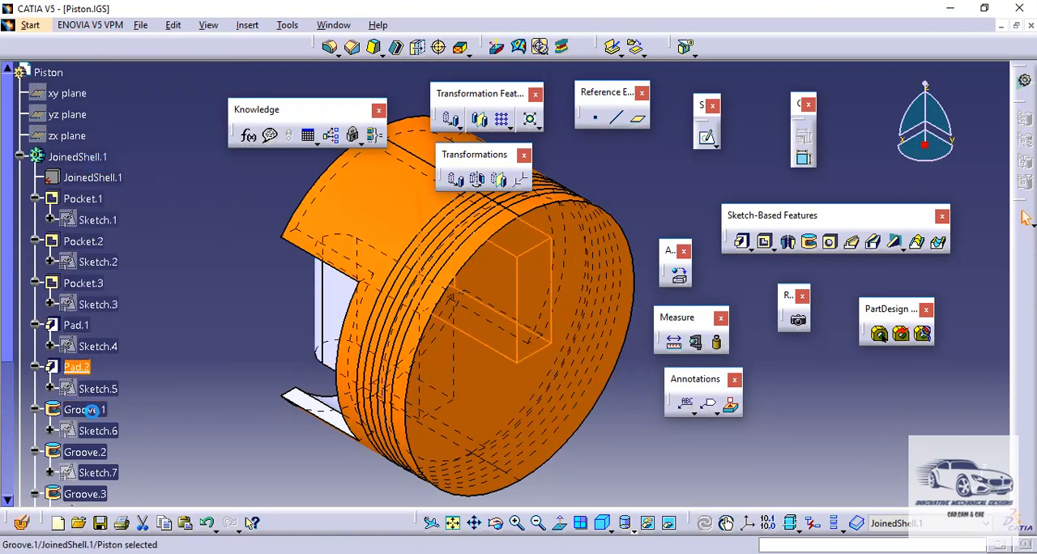
- Define Groove.1, Groove.2 and Groove.3 in turn as the in-work object to review the recognized ring grooves
right_click(100, 414)
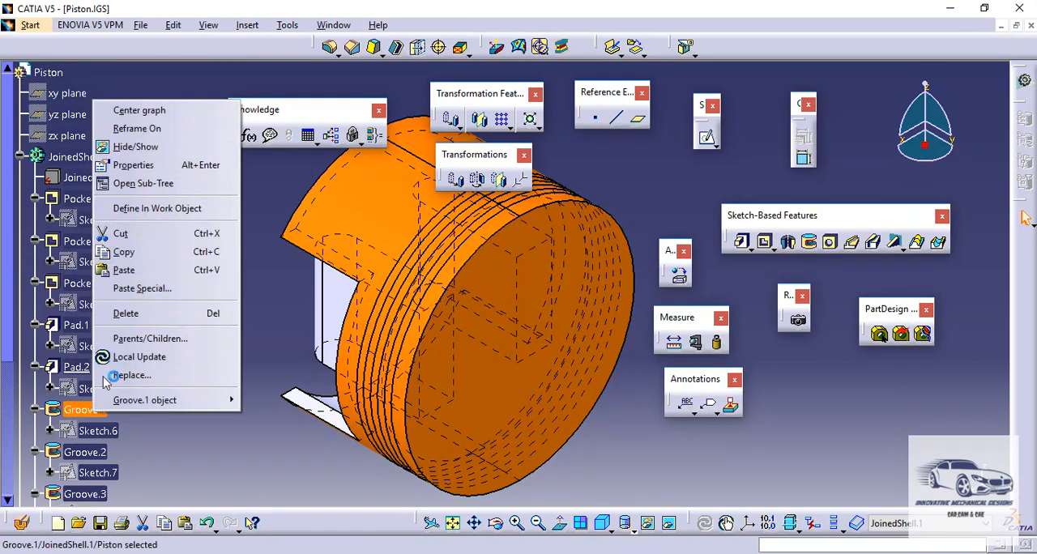
left_click(143, 211)
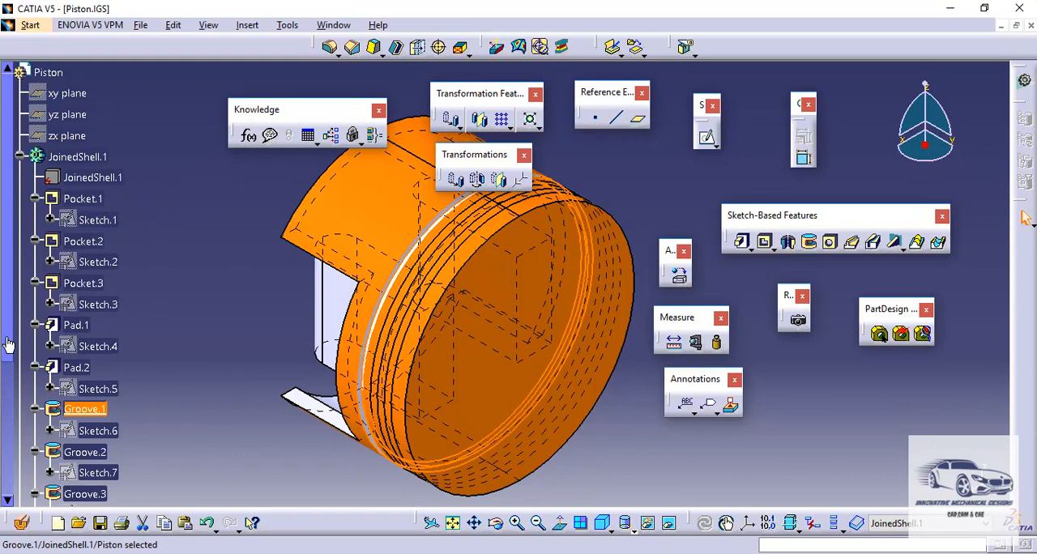
scroll(6, 339, "down", 5)
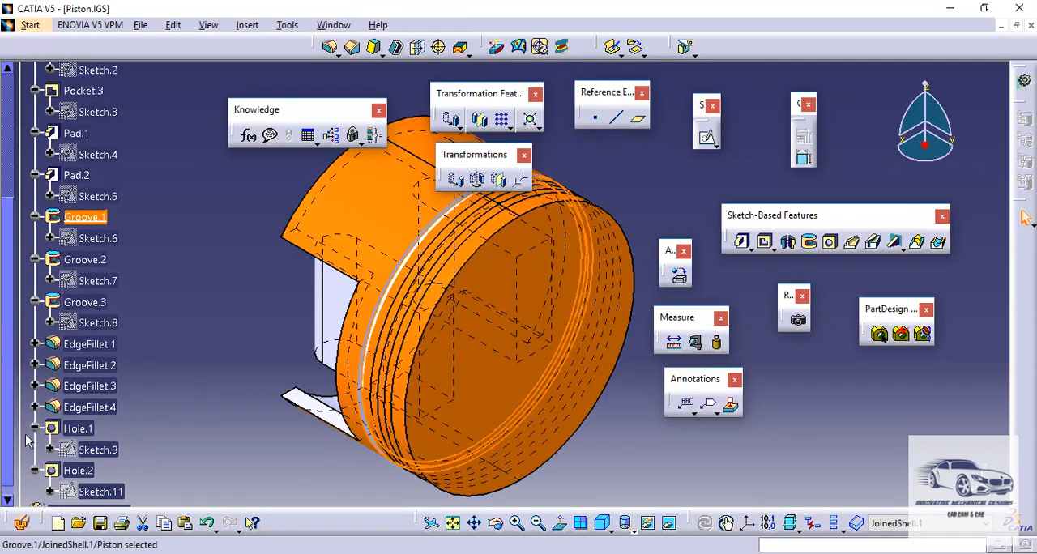
left_click(98, 259)
right_click(97, 259)
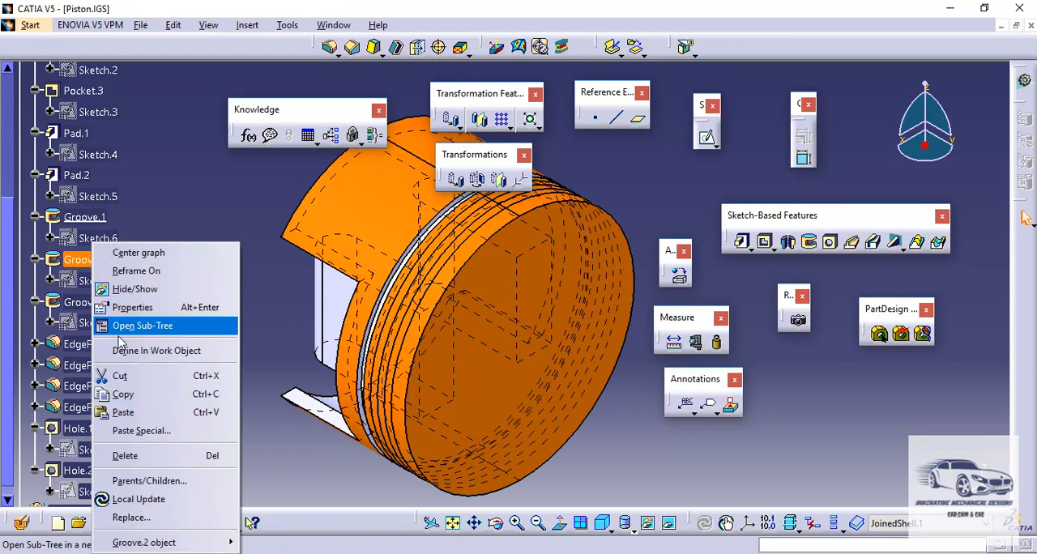
left_click(123, 350)
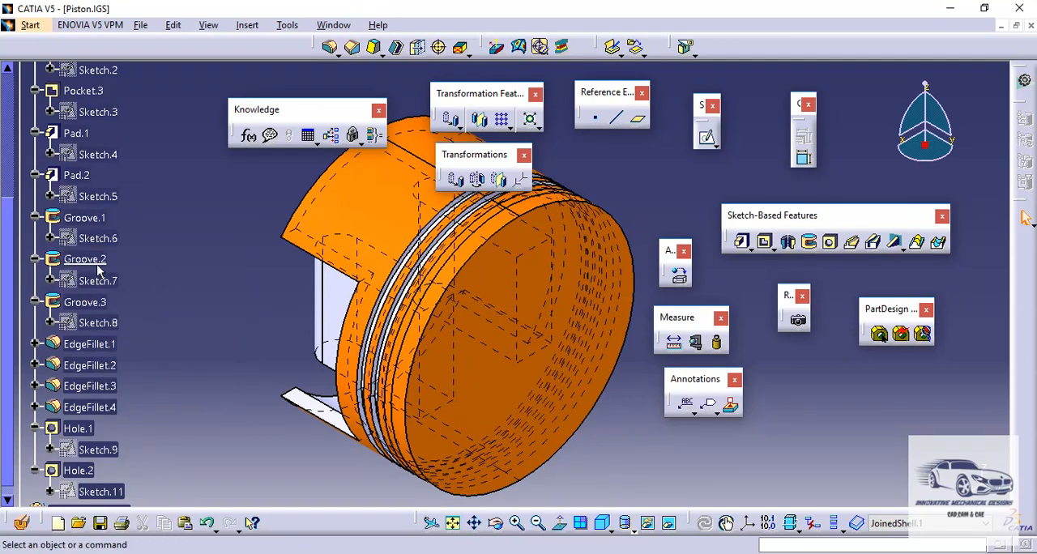
right_click(90, 305)
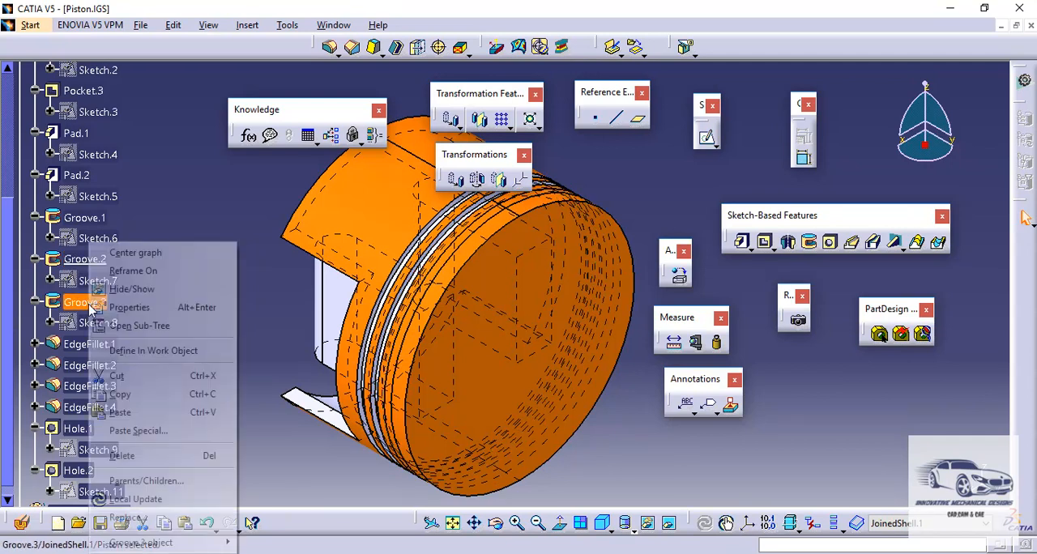
left_click(133, 351)
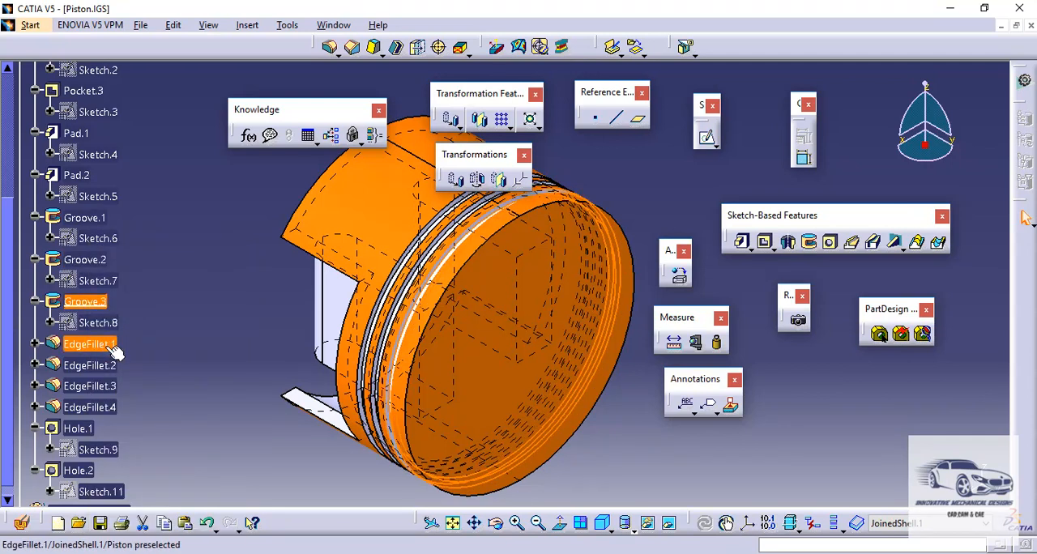
- Define EdgeFillet.1, EdgeFillet.2, EdgeFillet.3 and EdgeFillet.4 in turn as the in-work object to review the recognized fillets
right_click(114, 347)
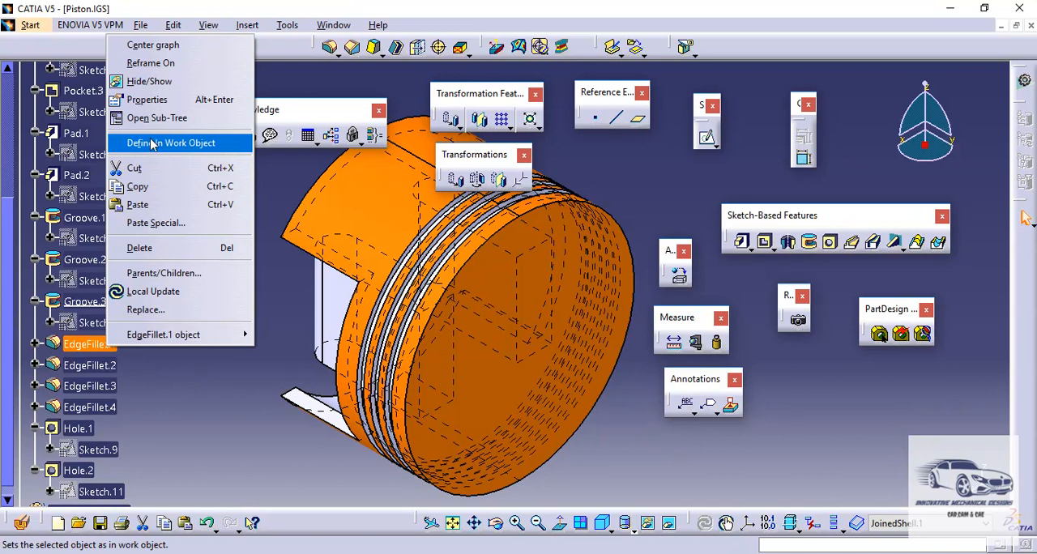
left_click(150, 145)
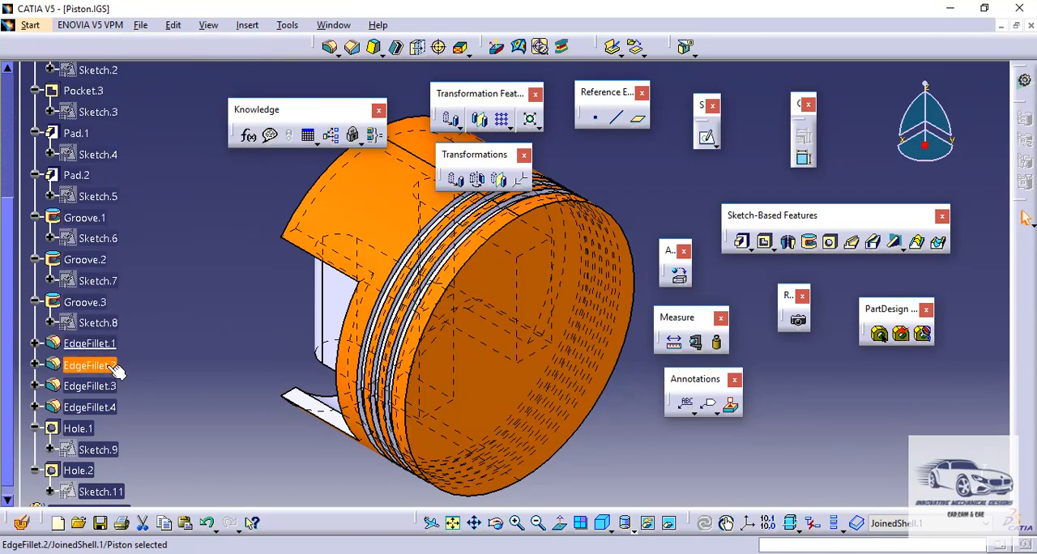
right_click(109, 366)
left_click(150, 163)
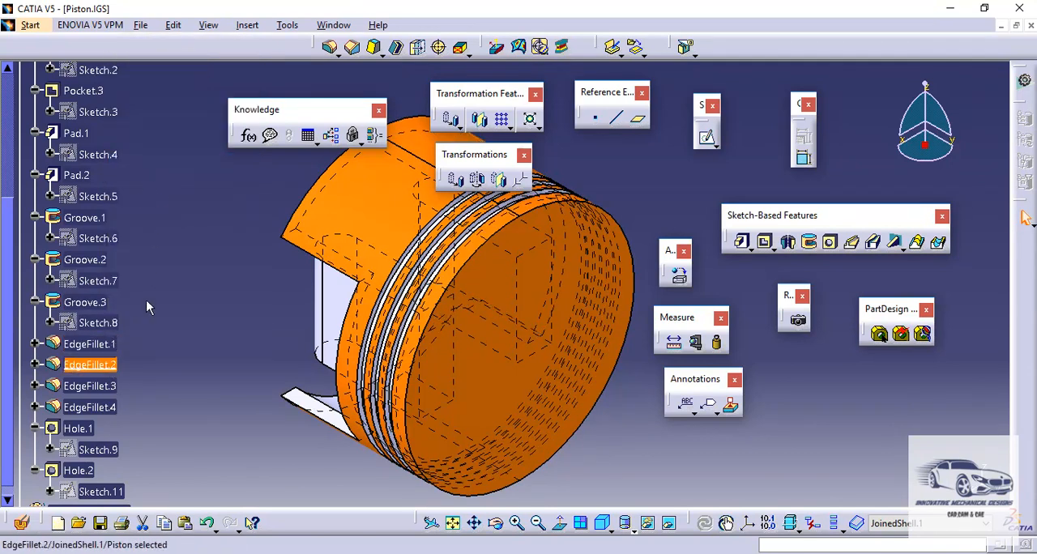
left_click(111, 388)
right_click(111, 390)
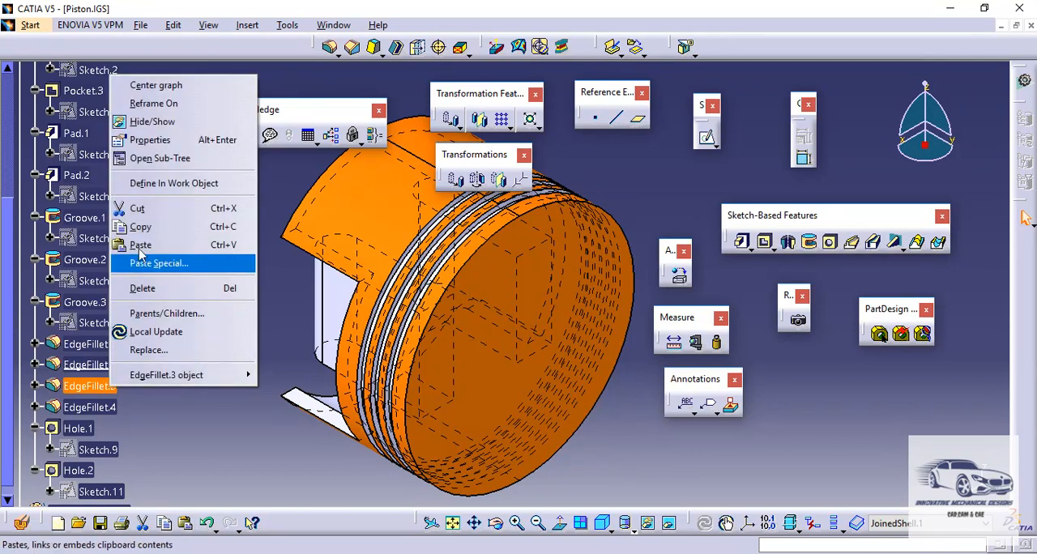
left_click(150, 184)
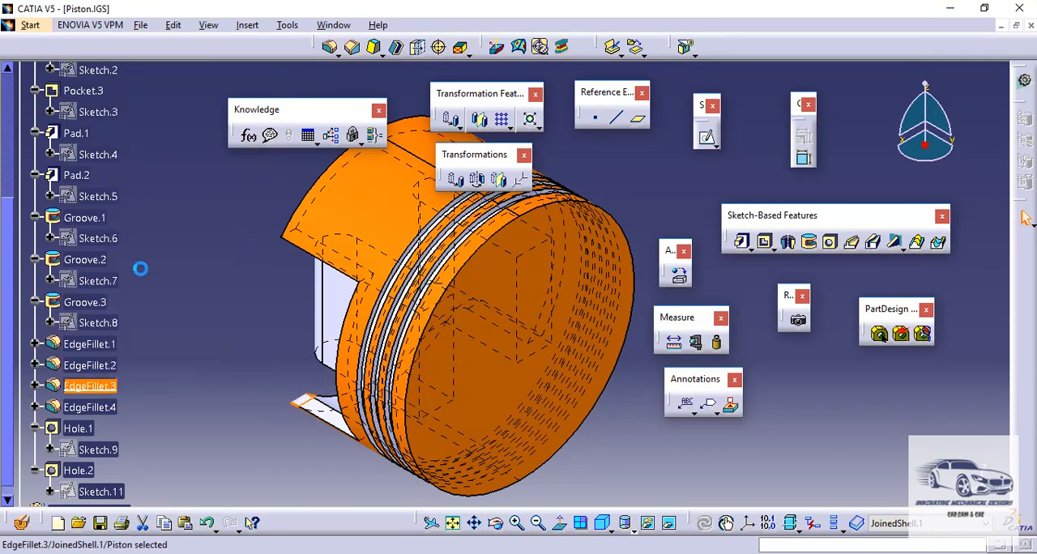
left_click(114, 408)
right_click(110, 409)
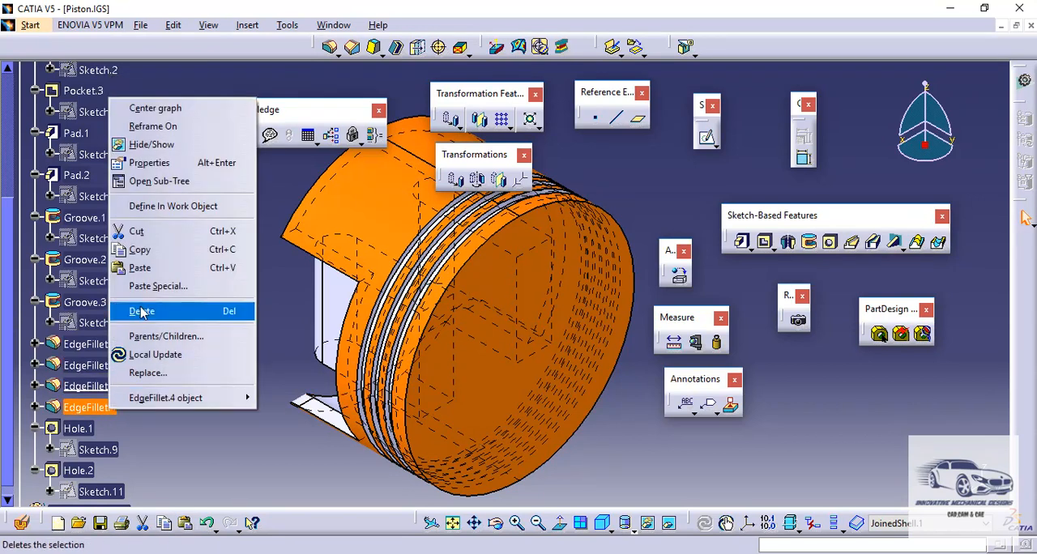
left_click(162, 206)
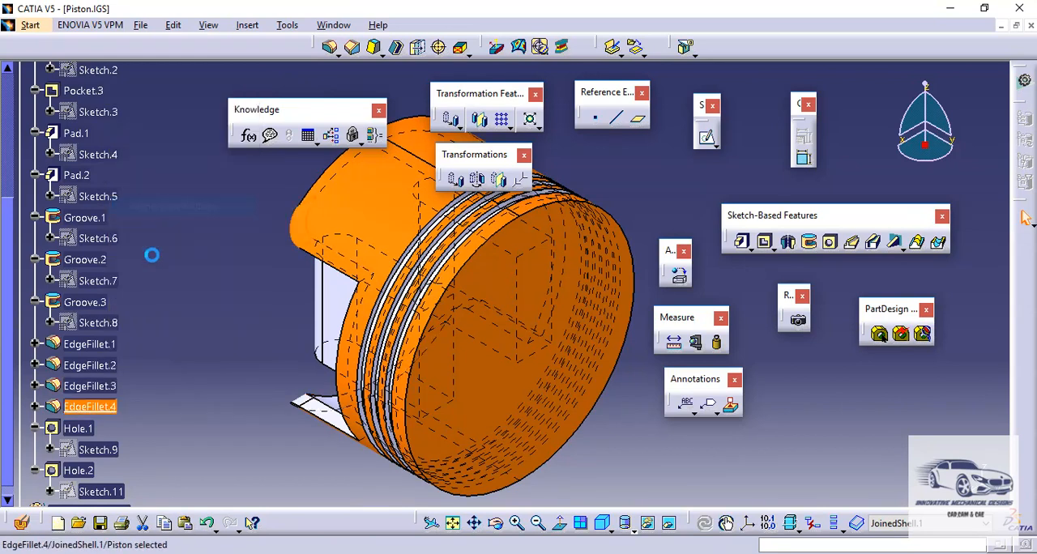
- Define Hole.1 and Hole.2 in turn as the in-work object to review the recognized holes and finish on the complete piston
left_click(88, 431)
right_click(86, 432)
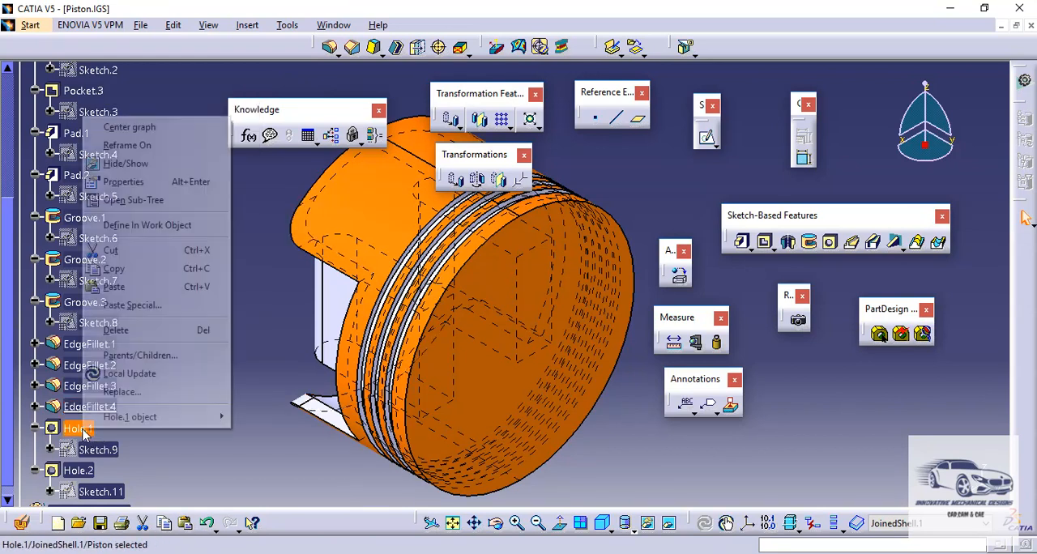
left_click(135, 225)
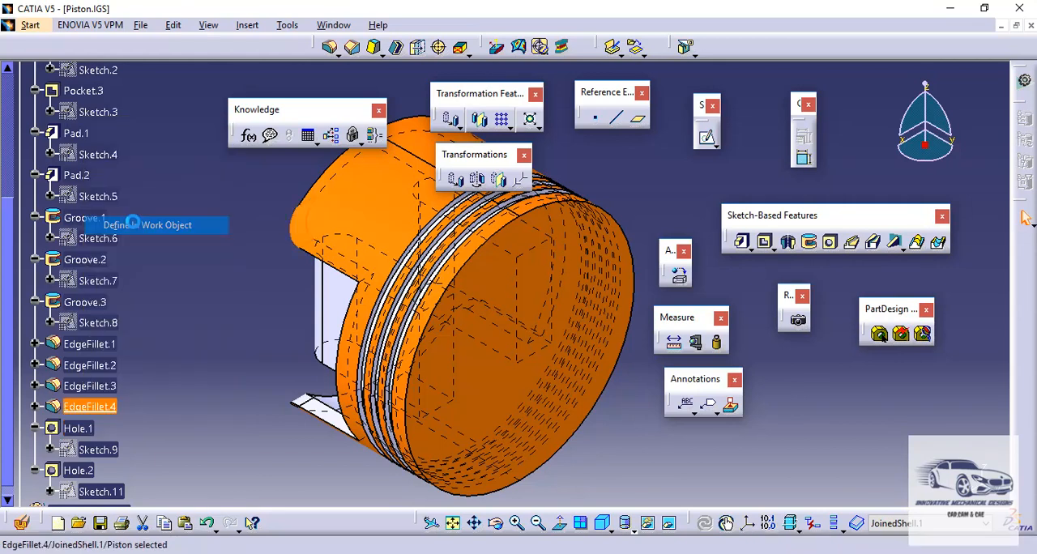
left_click_drag(7, 458, 9, 486)
left_click(84, 459)
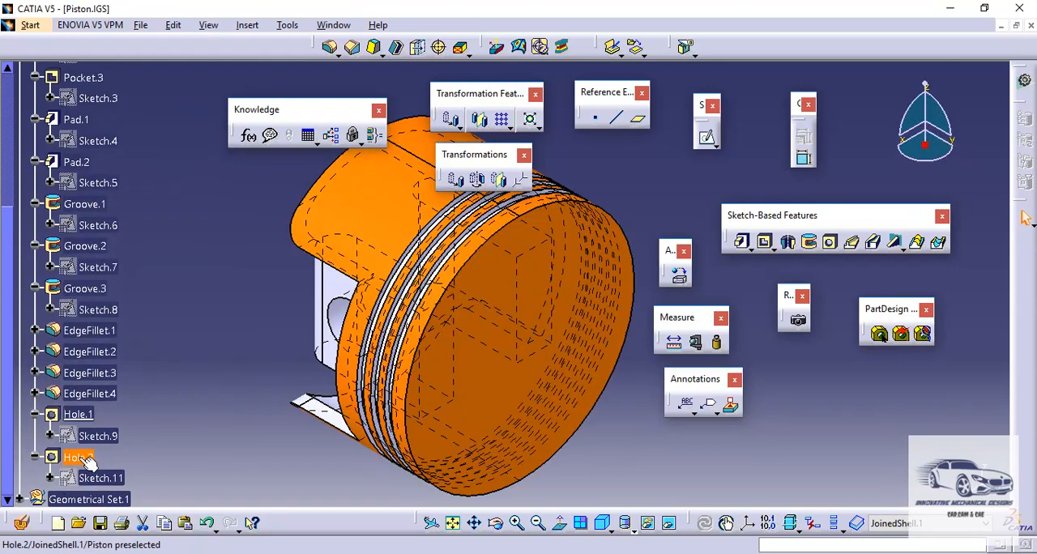
right_click(86, 460)
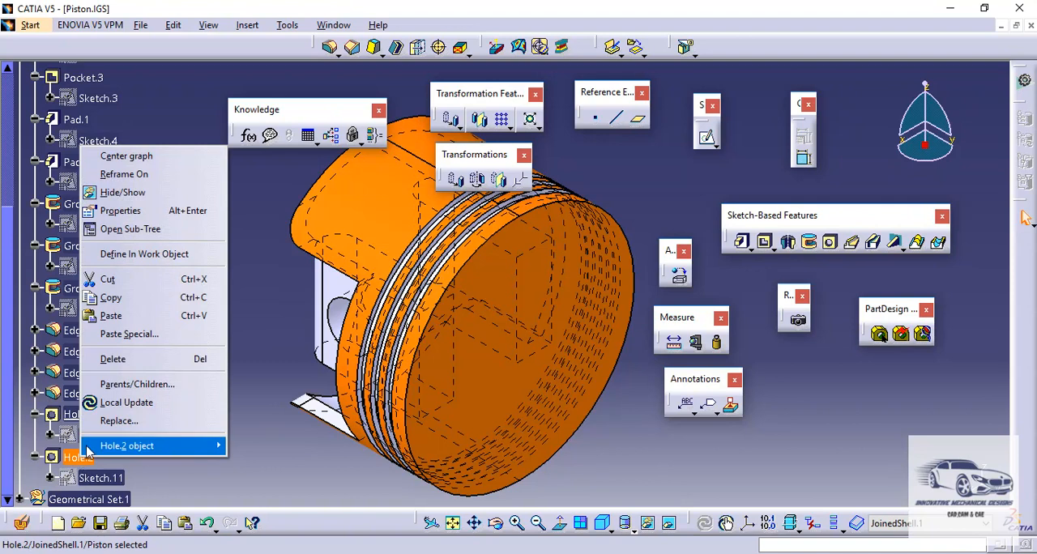
left_click(138, 254)
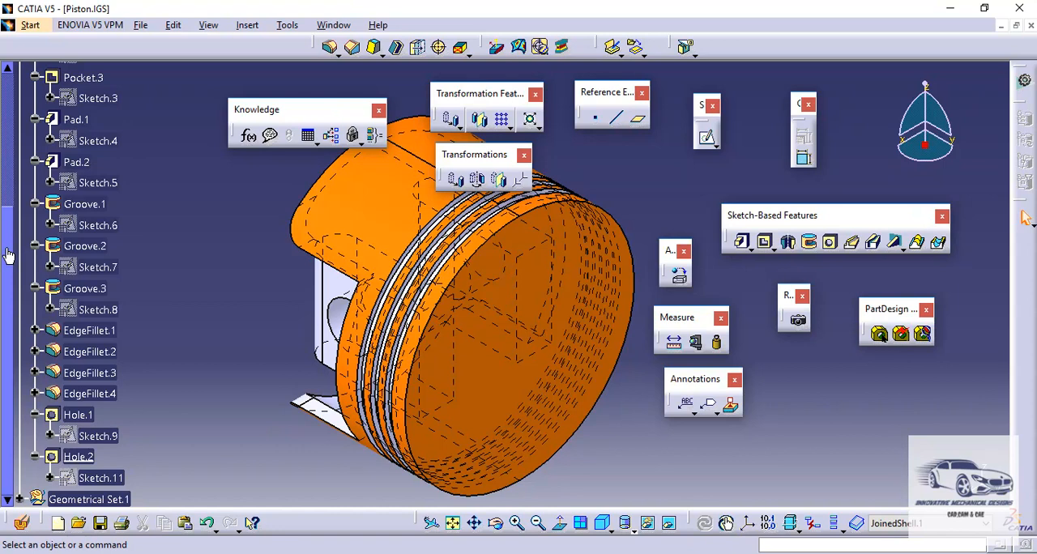
- Open Sketch.1 under Pocket.1 for editing and try a radius constraint on its circular profile
left_click_drag(10, 247, 36, 112)
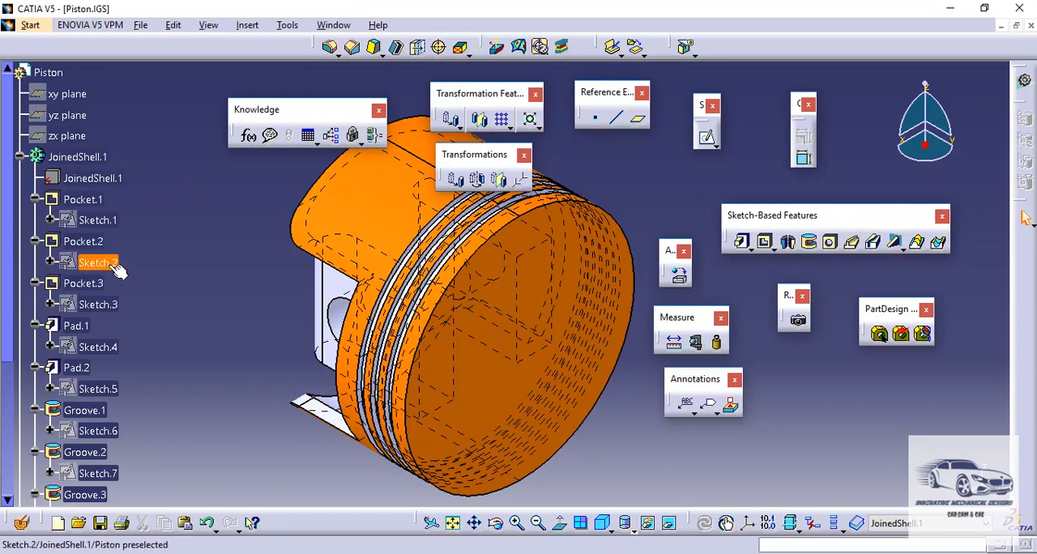
double_click(104, 220)
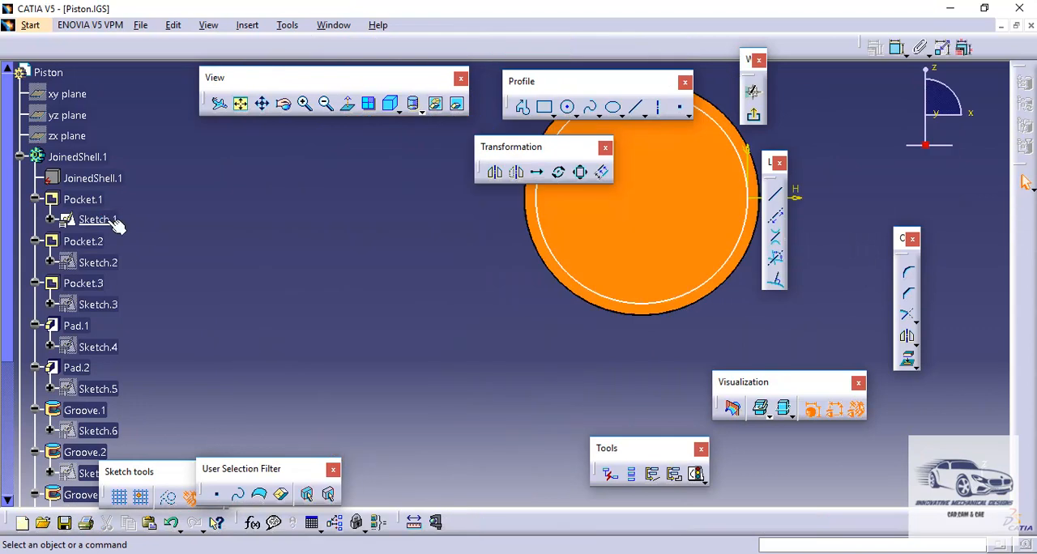
mouse_move(409, 269)
middle_mouse_down()
mouse_move(230, 384)
mouse_move(287, 317)
mouse_move(289, 337)
middle_mouse_up()
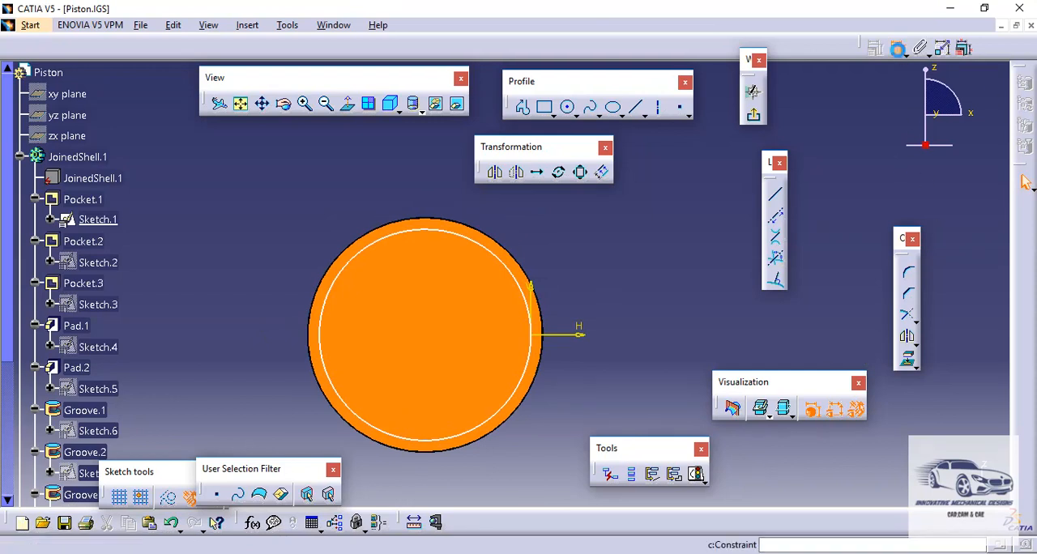
left_click(514, 272)
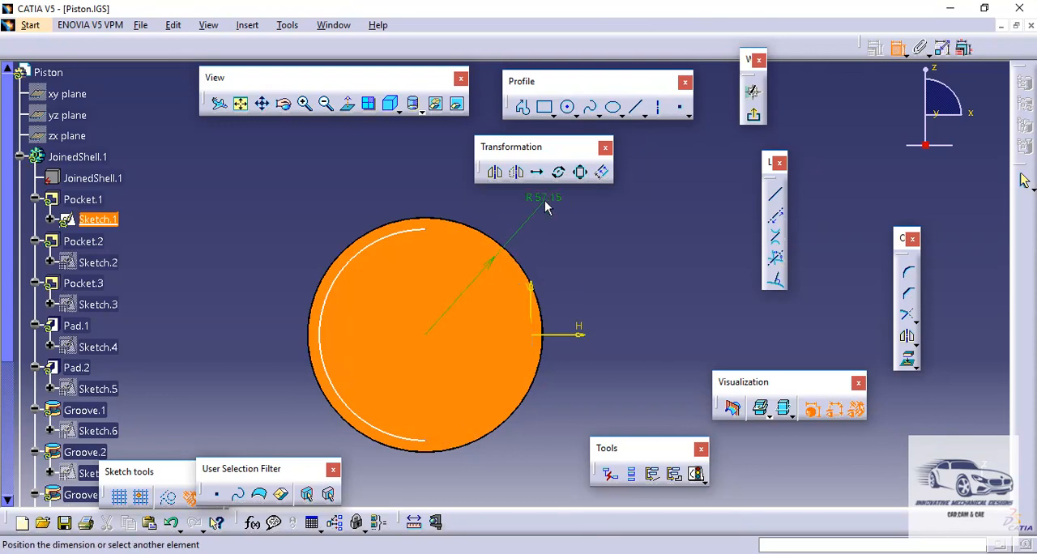
left_click(899, 50)
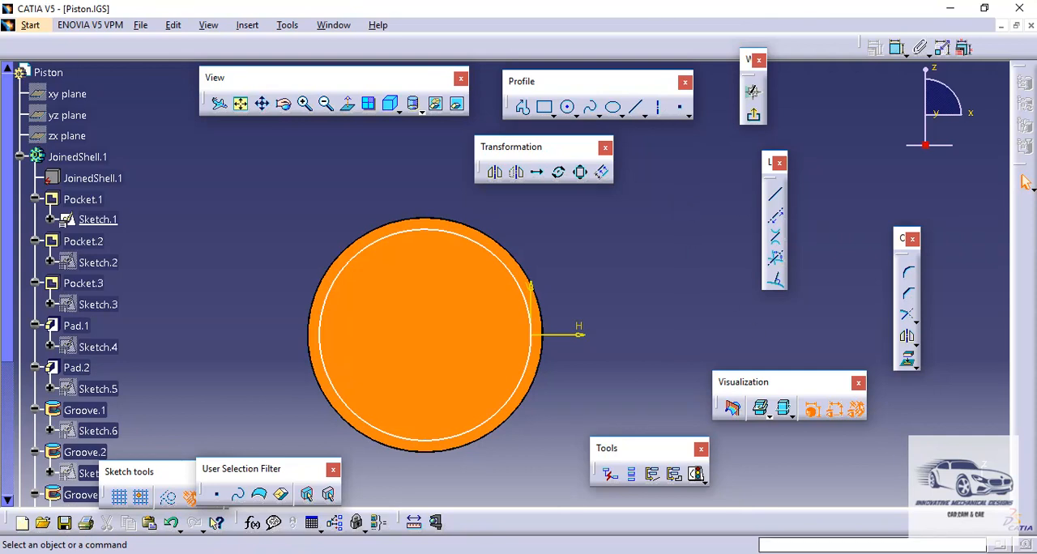
left_click(906, 553)
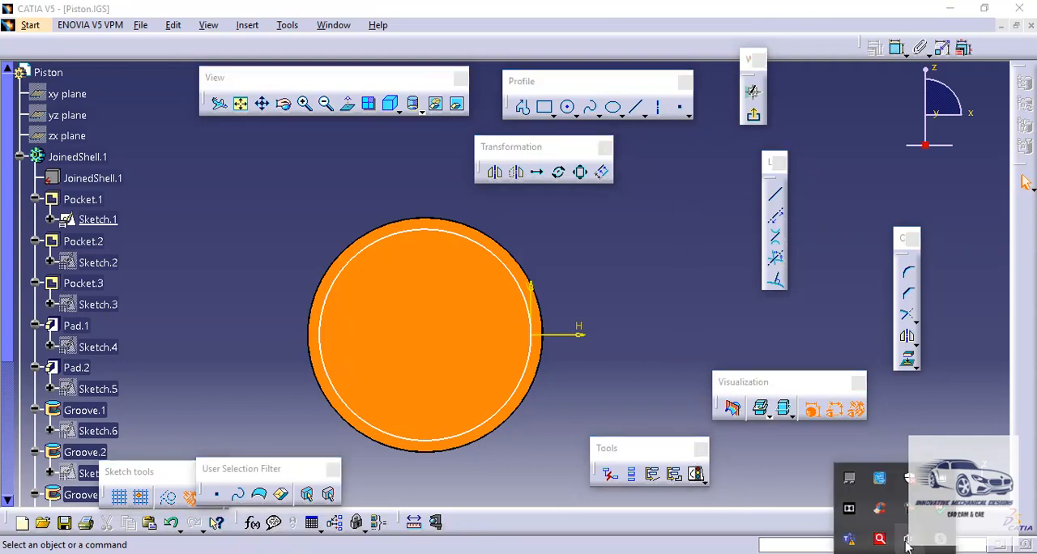
right_click(907, 511)
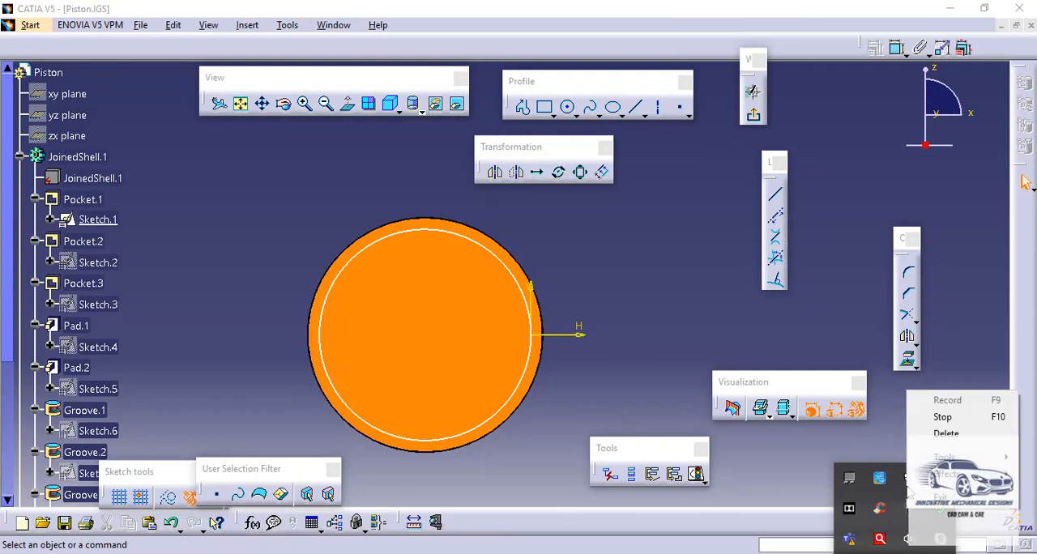